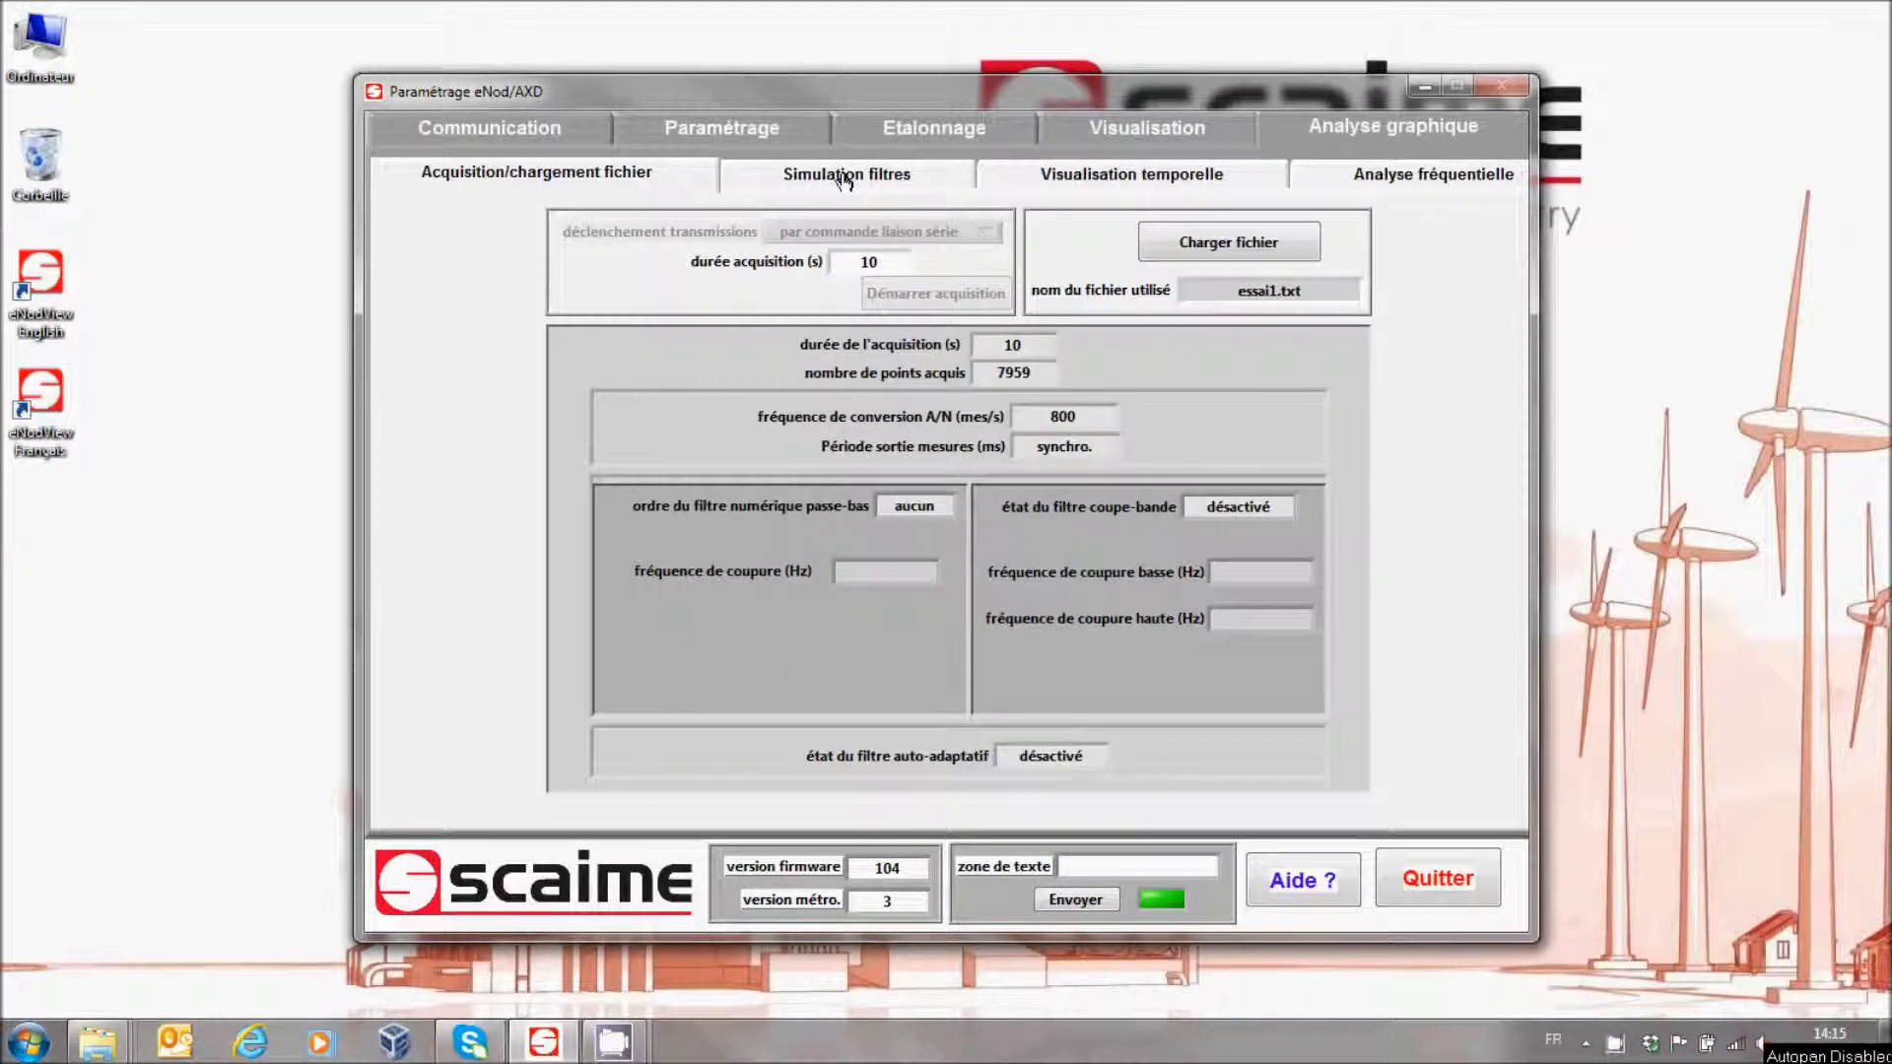
# Look through the filter simulation page, the time plot and the frequency spectrum of the loaded acquisition
pyautogui.click(844, 180)
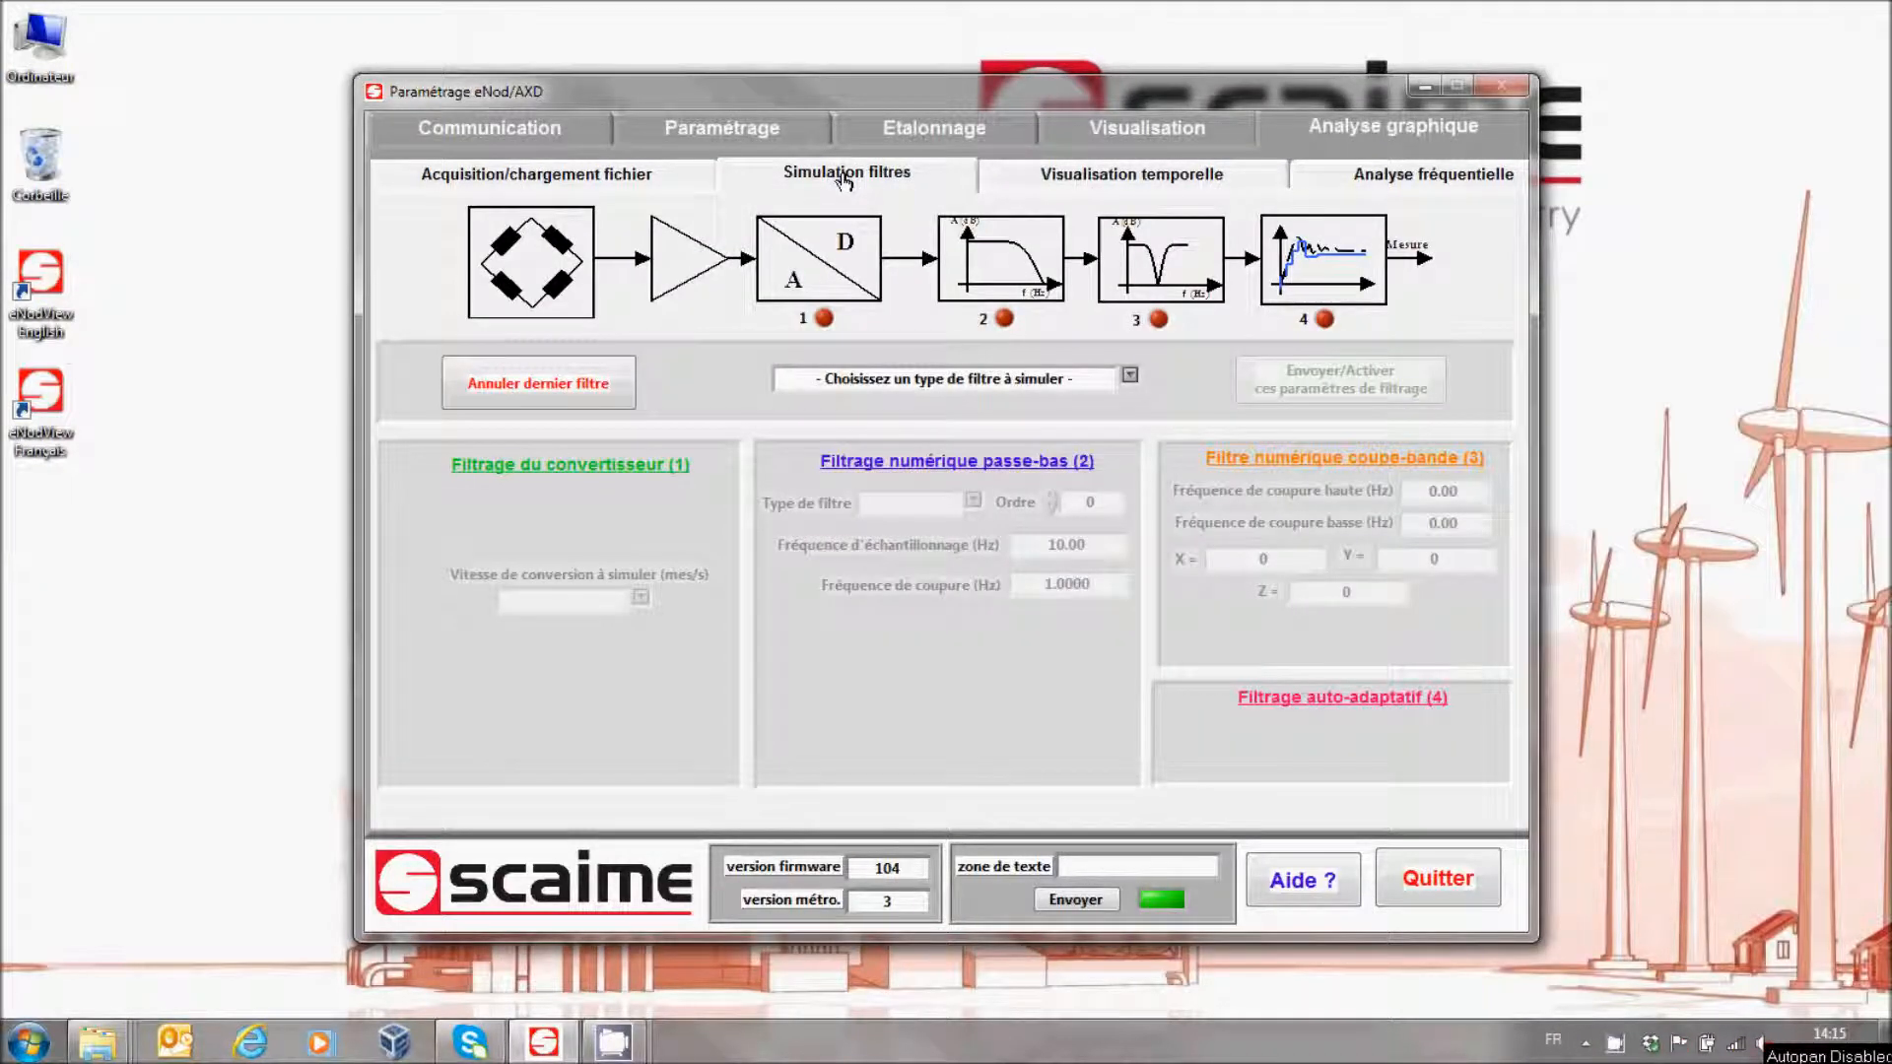
pyautogui.click(1130, 179)
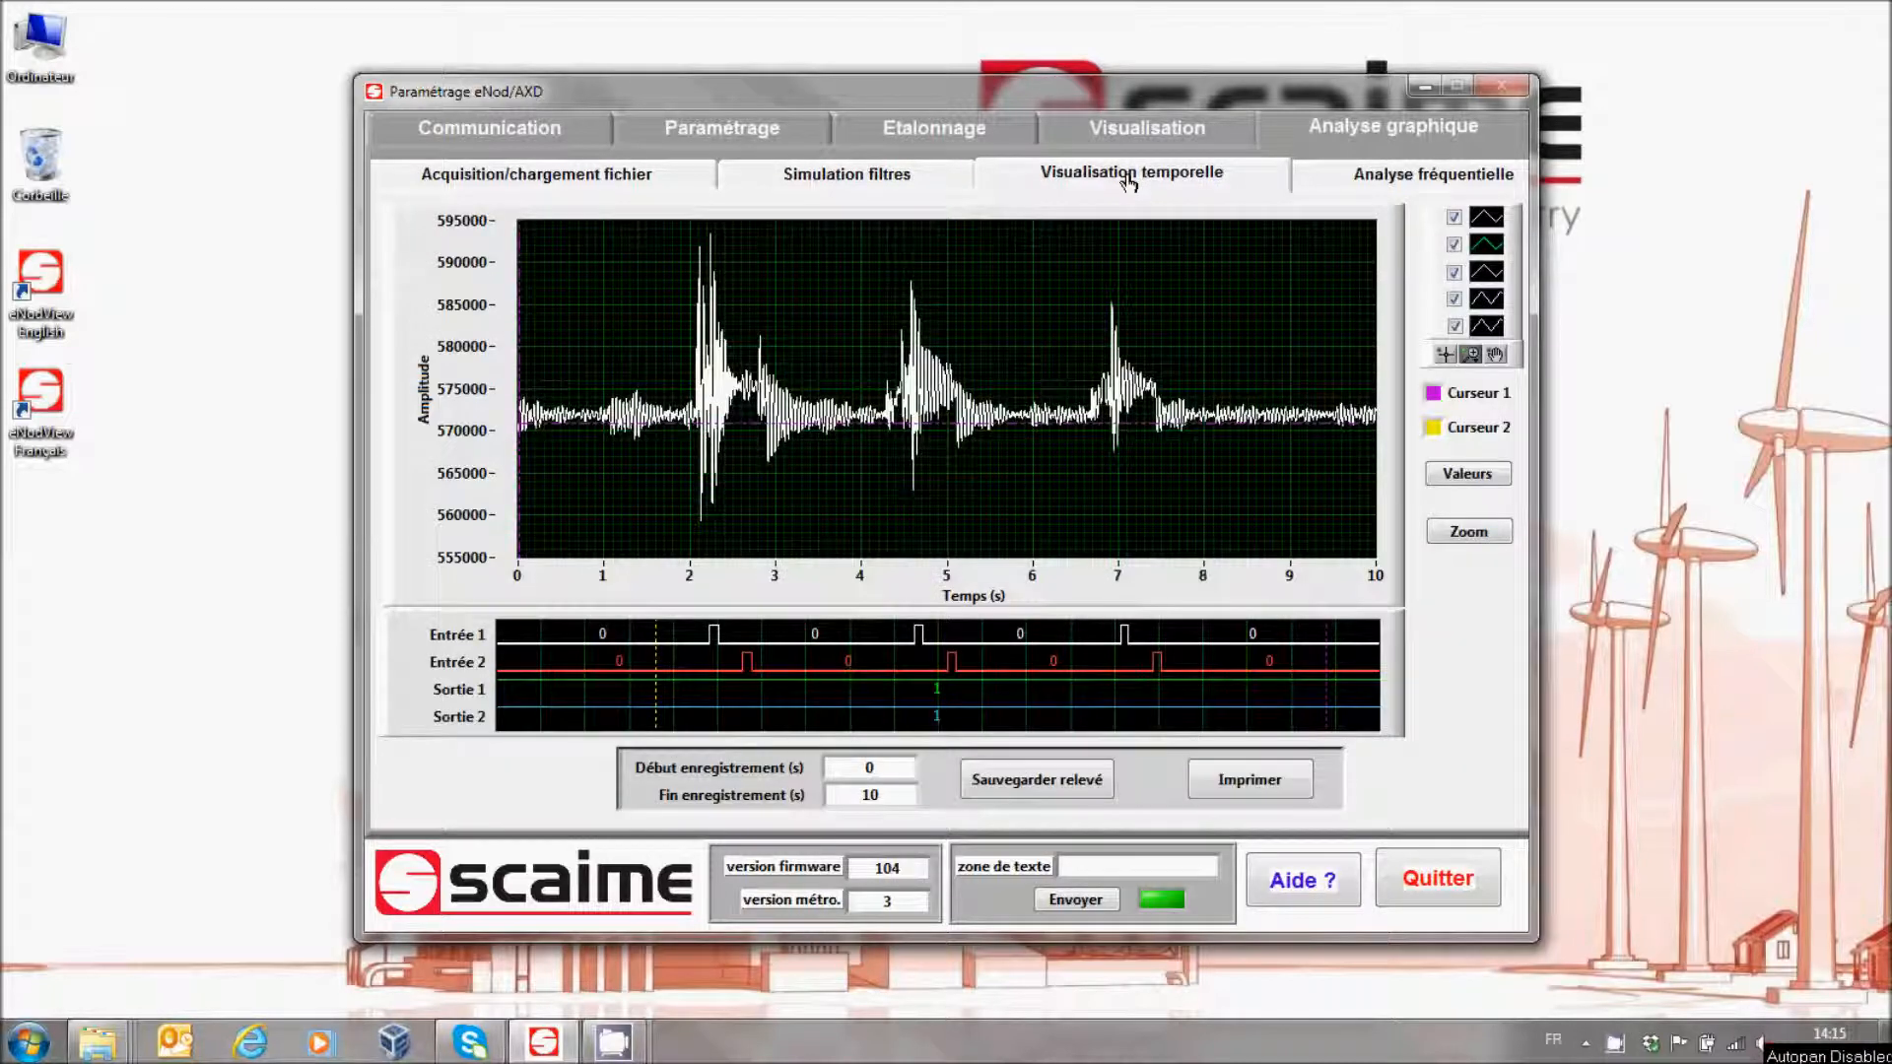
pyautogui.click(1414, 177)
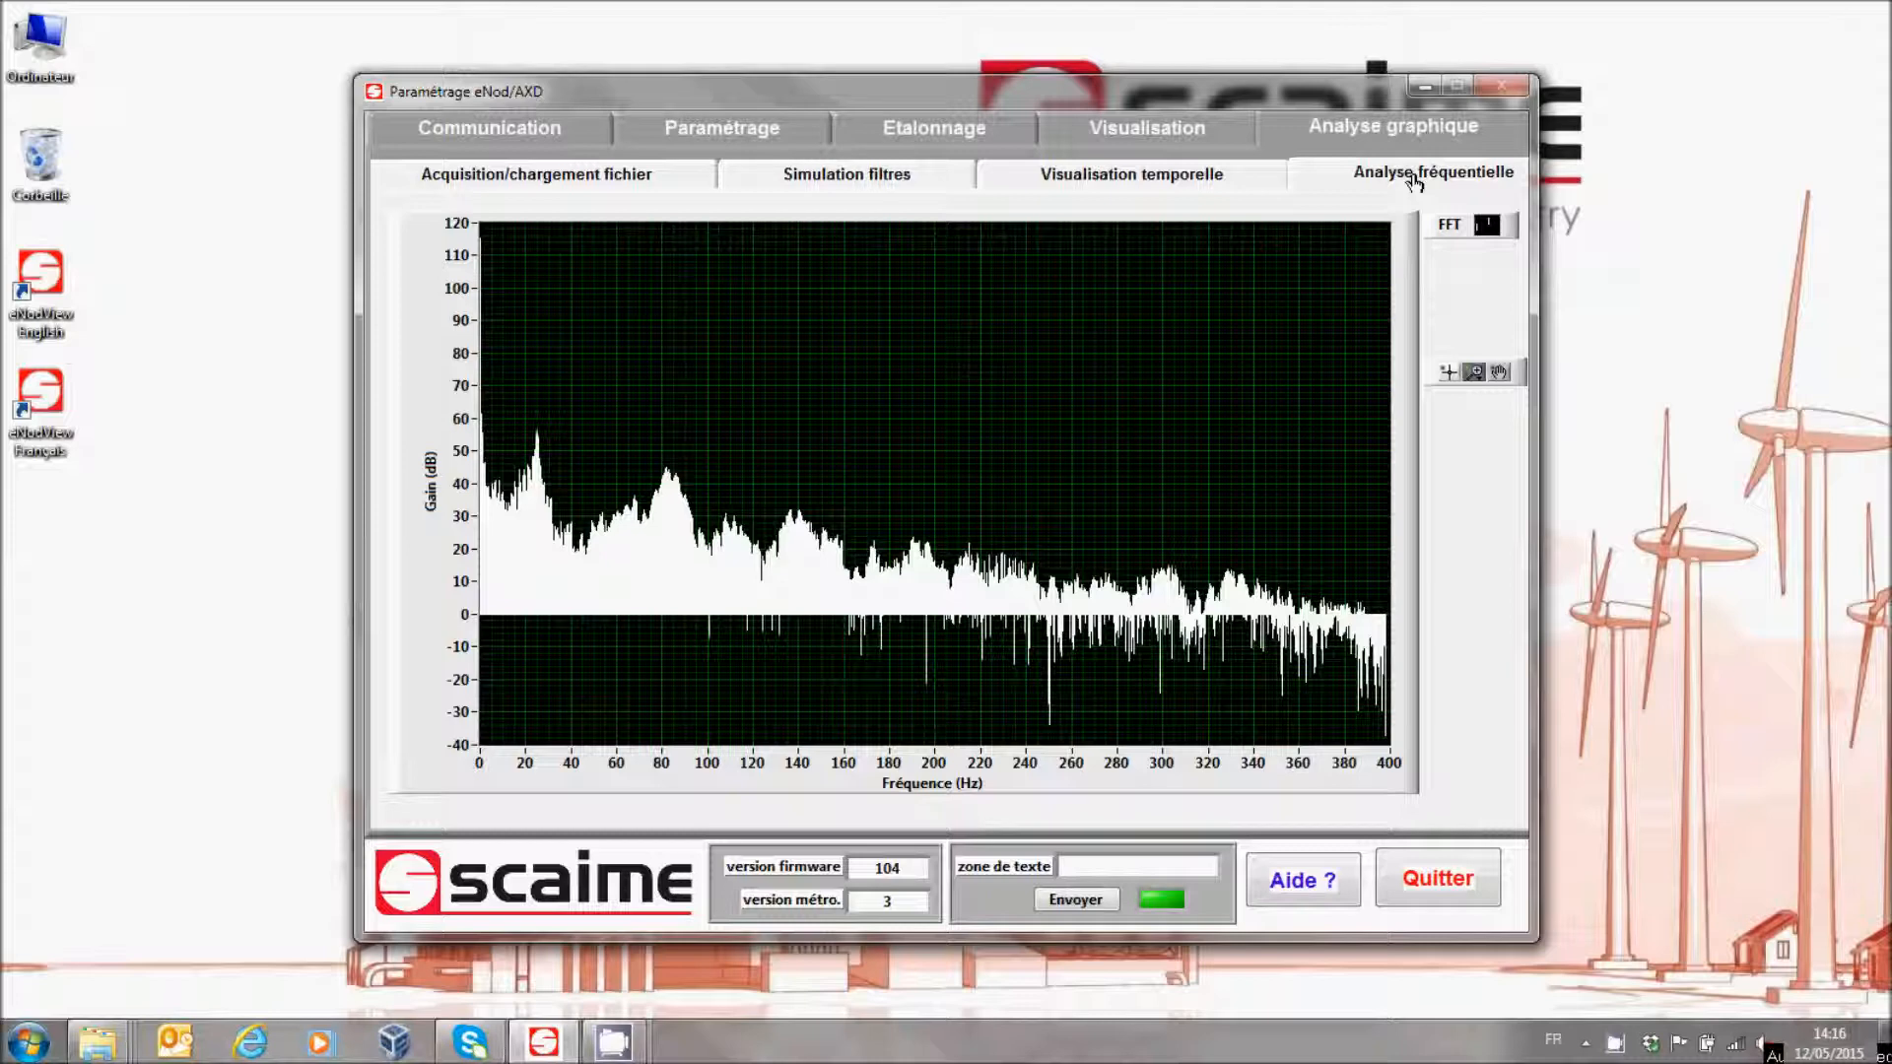
pyautogui.click(1174, 183)
pyautogui.click(847, 180)
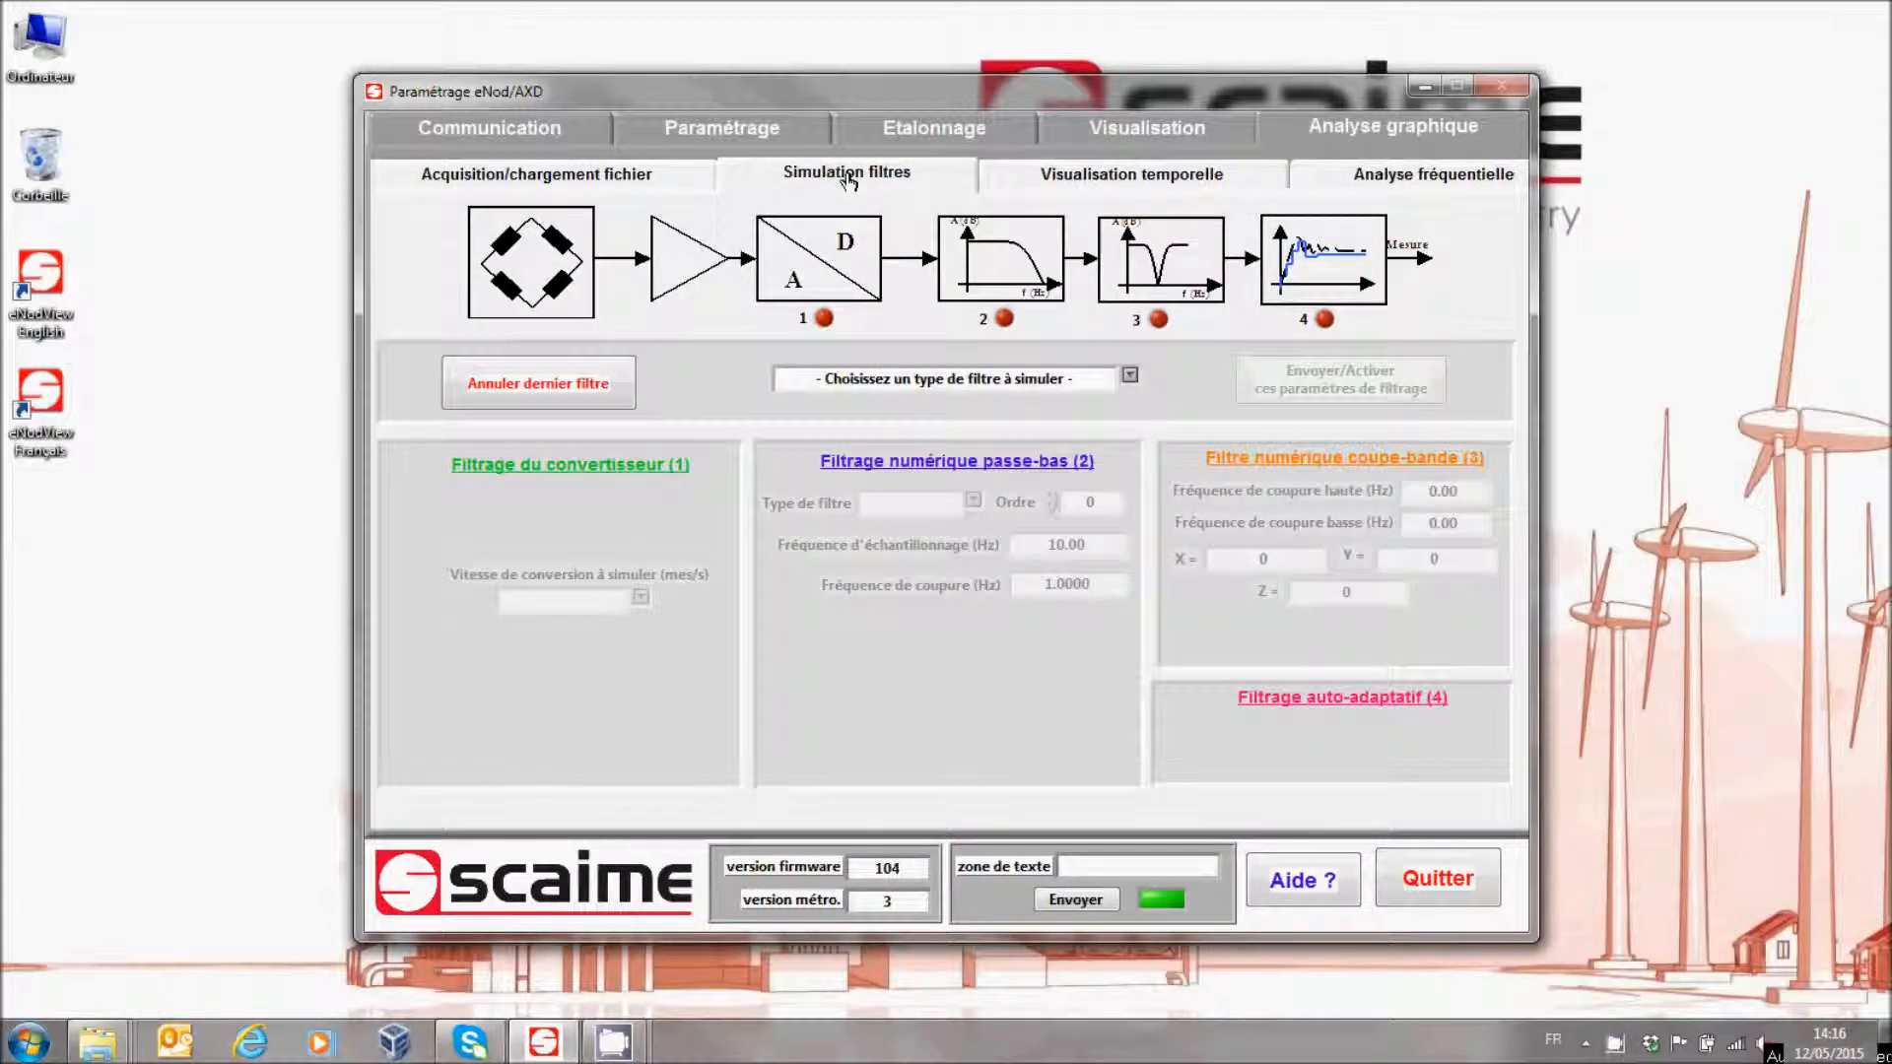
pyautogui.click(1161, 187)
pyautogui.click(1384, 177)
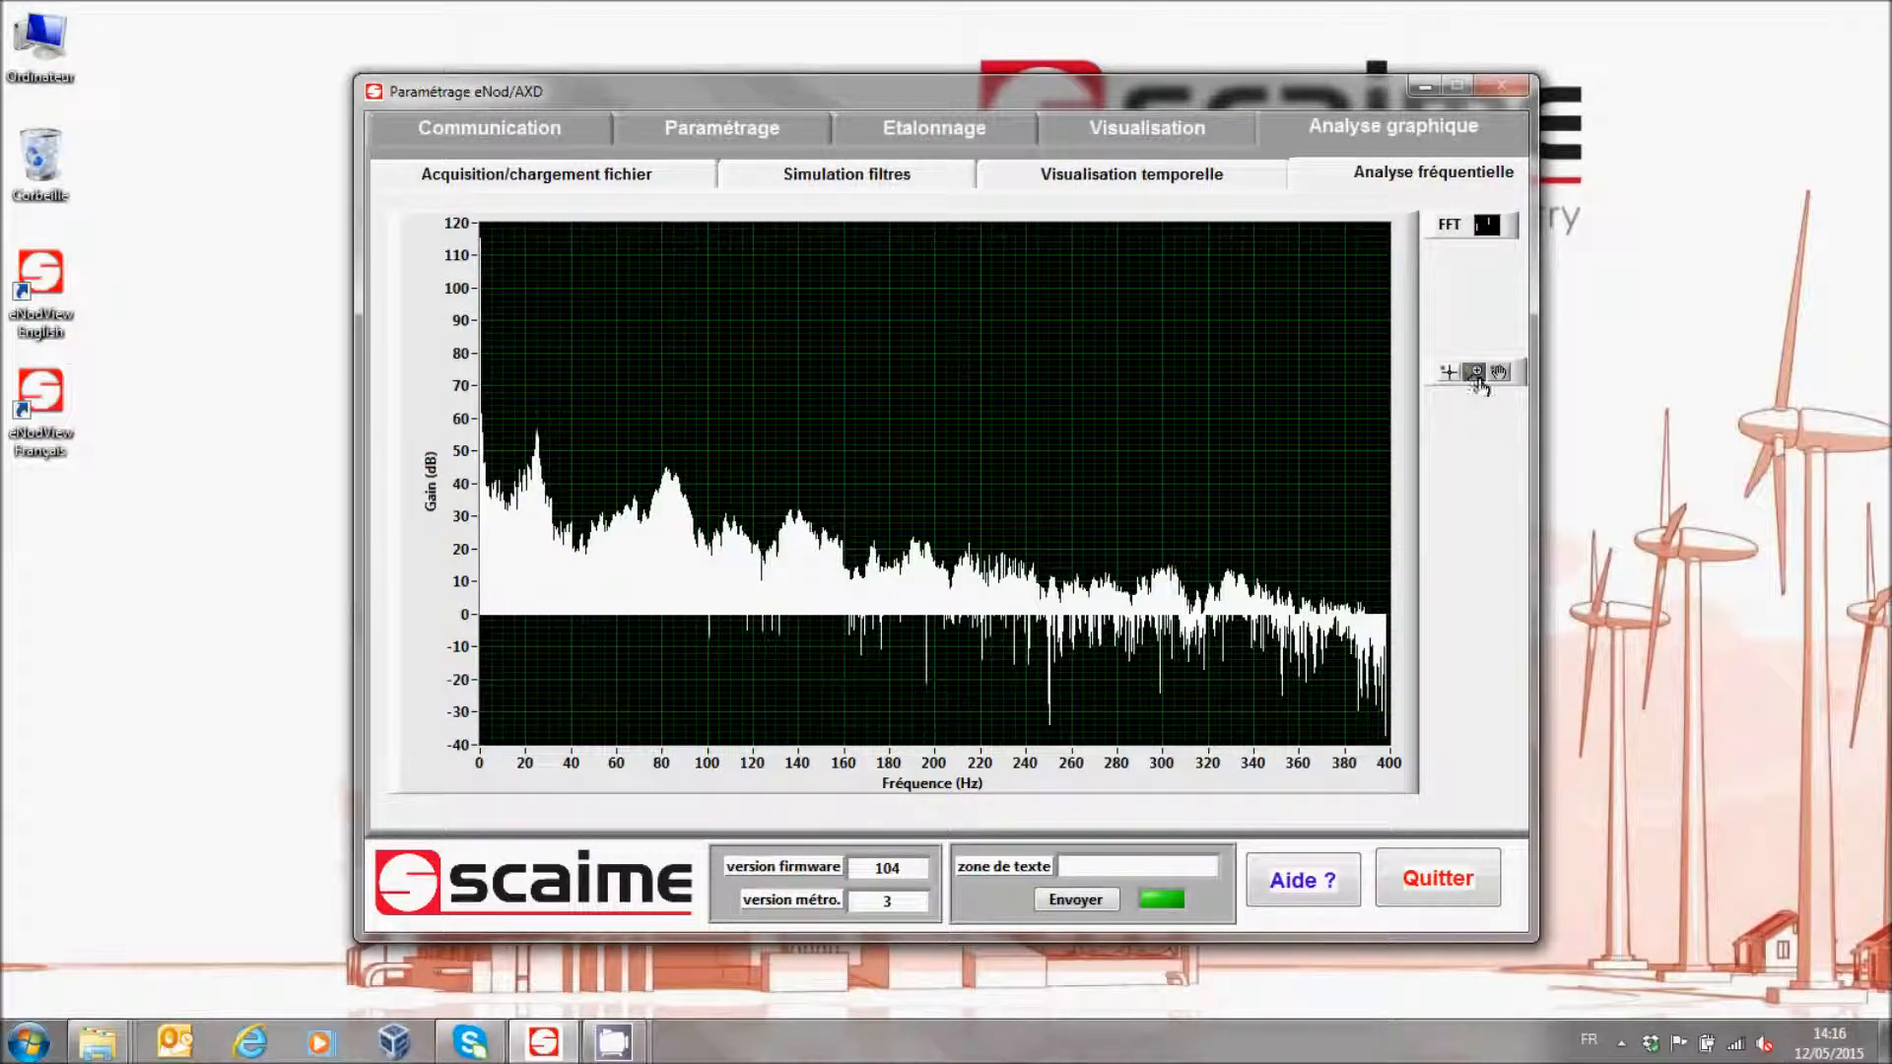
# Zoom the FFT spectrum horizontally on the low frequencies, from 0 to about 41 Hz
pyautogui.click(1474, 372)
pyautogui.click(1557, 384)
pyautogui.moveTo(572, 407); pyautogui.dragTo(471, 402)
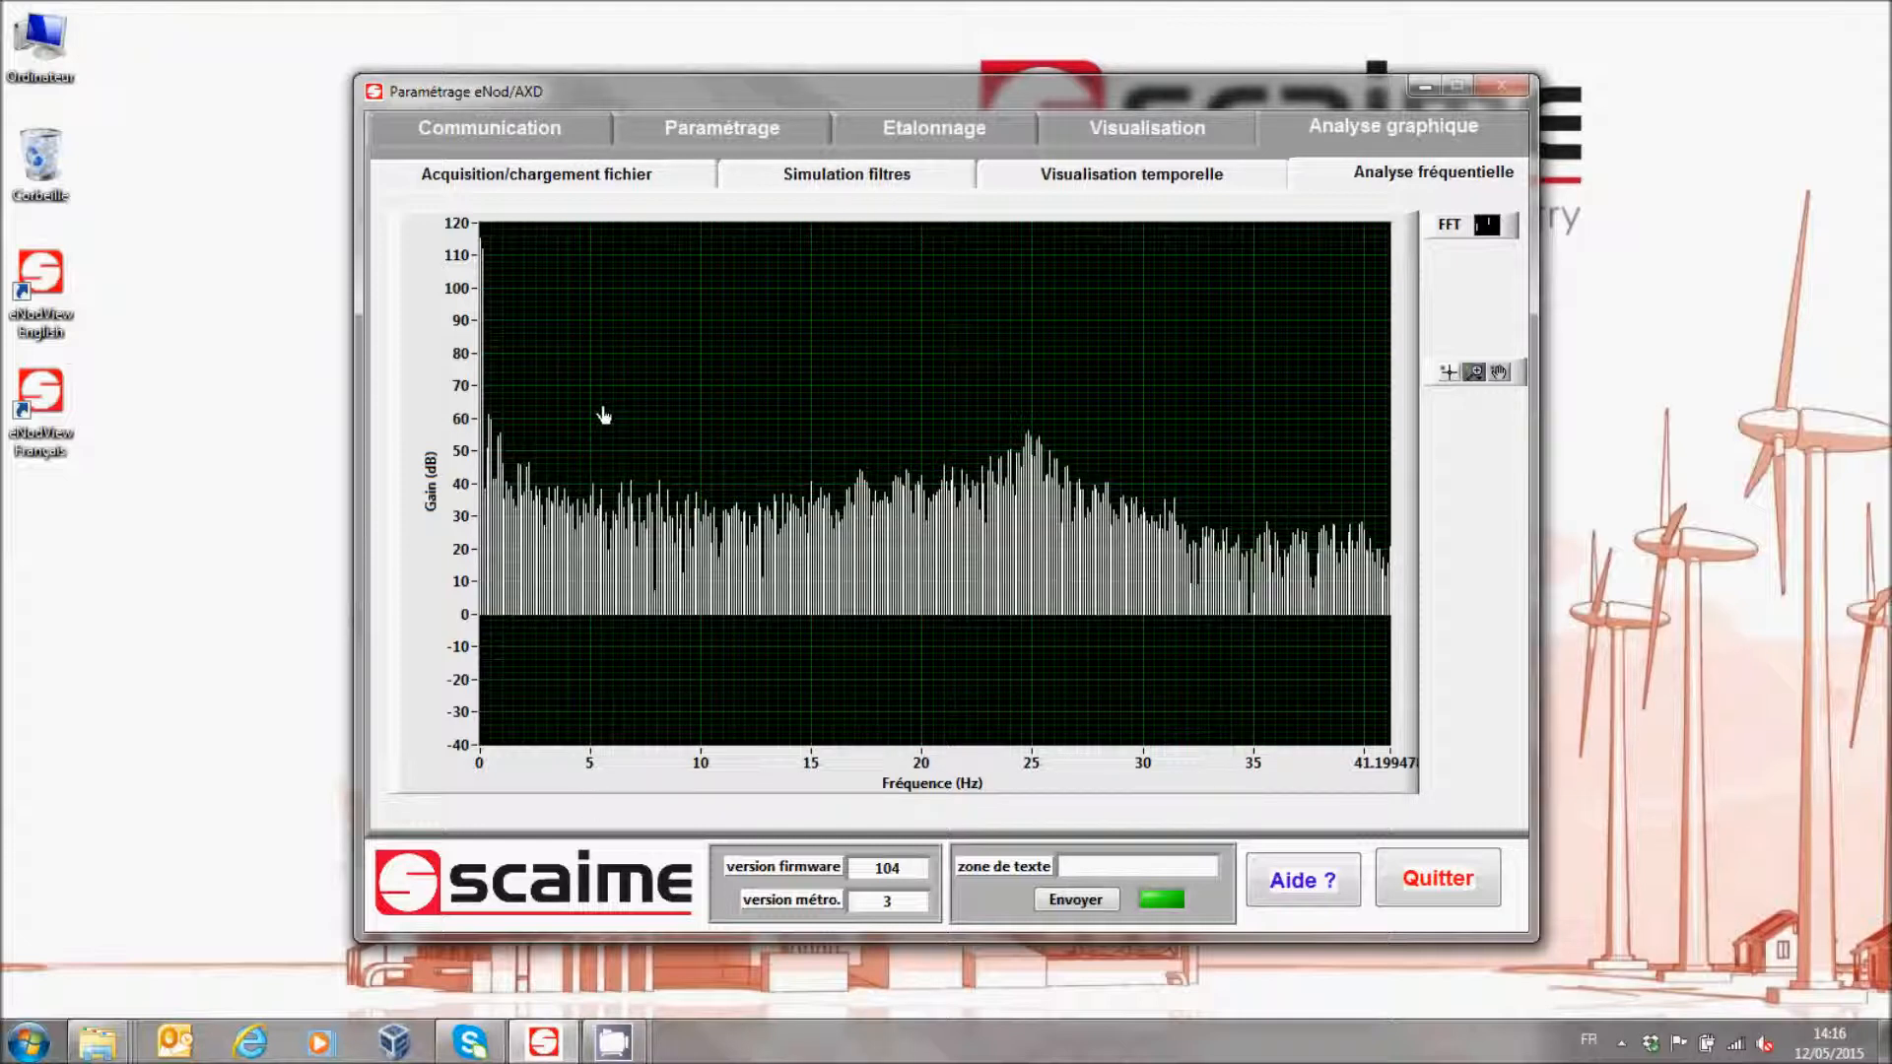
# Simulate the converter filter (1) on the recorded signal with a conversion rate of 100 mes/s
pyautogui.click(825, 180)
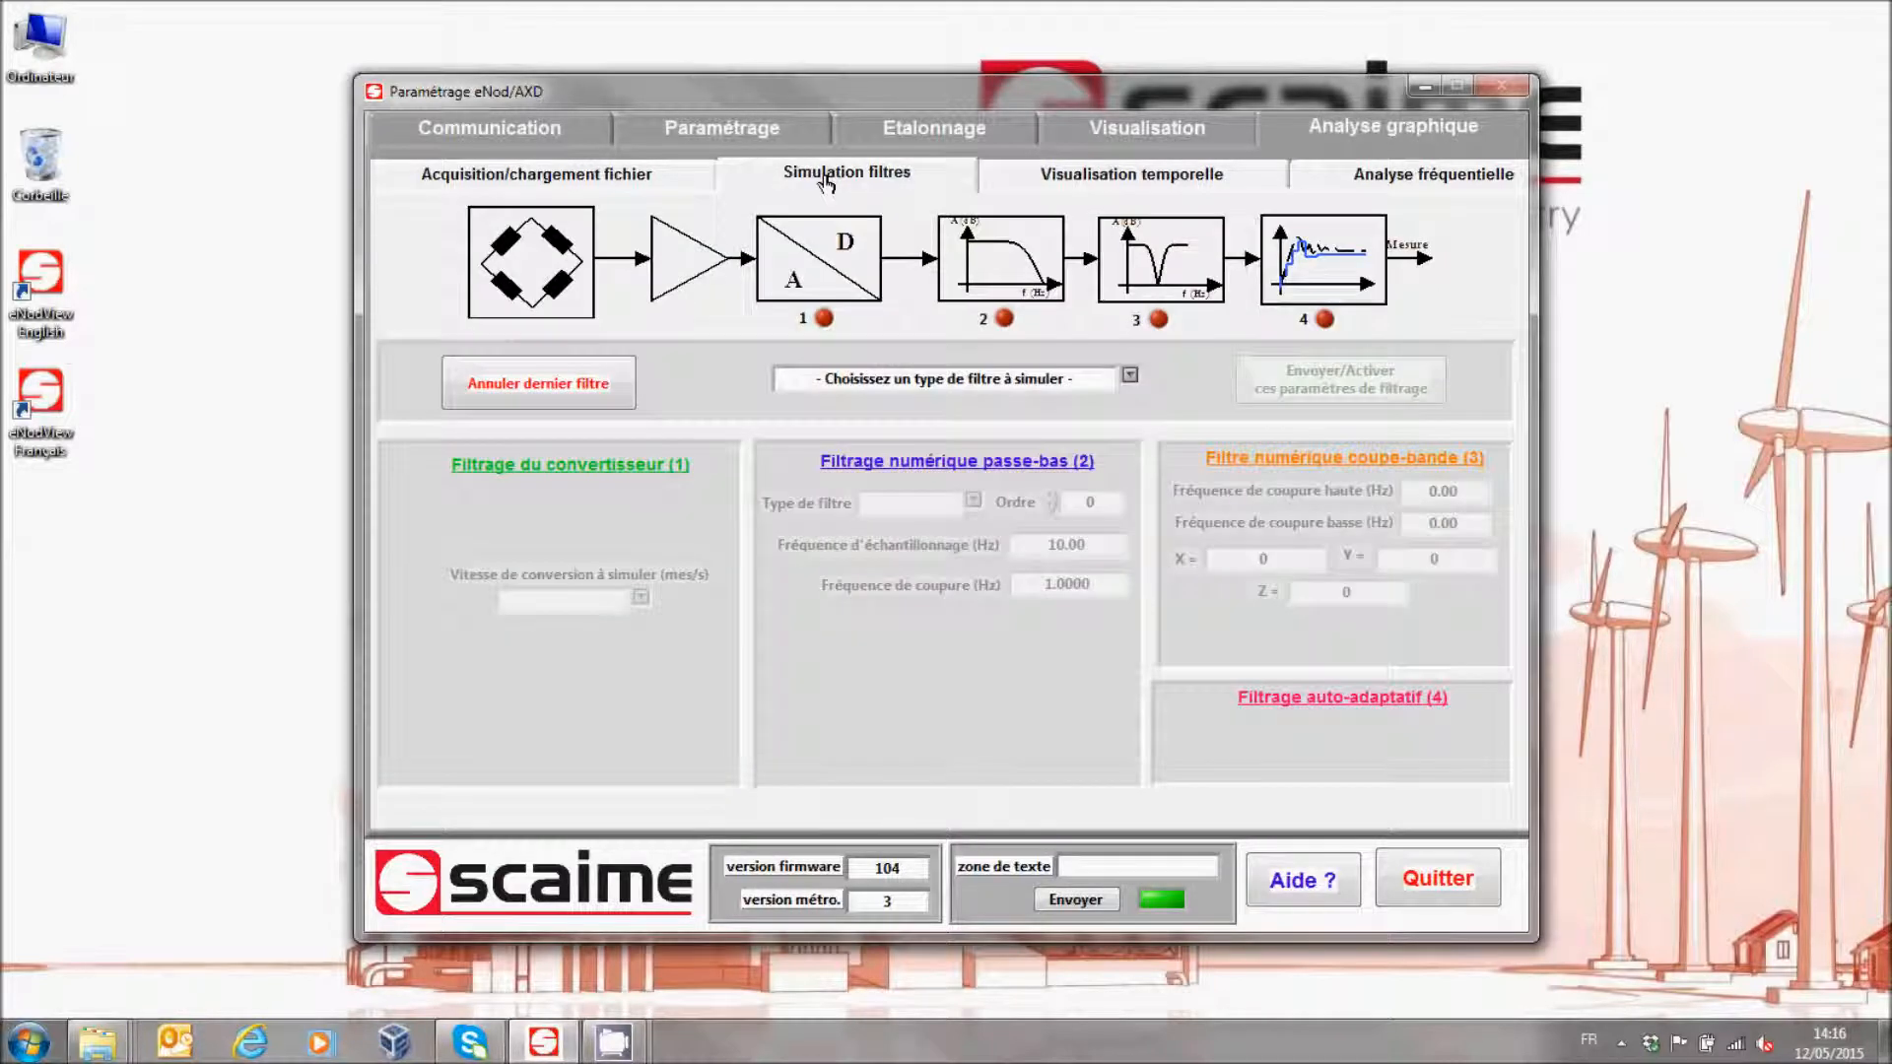
pyautogui.click(1130, 380)
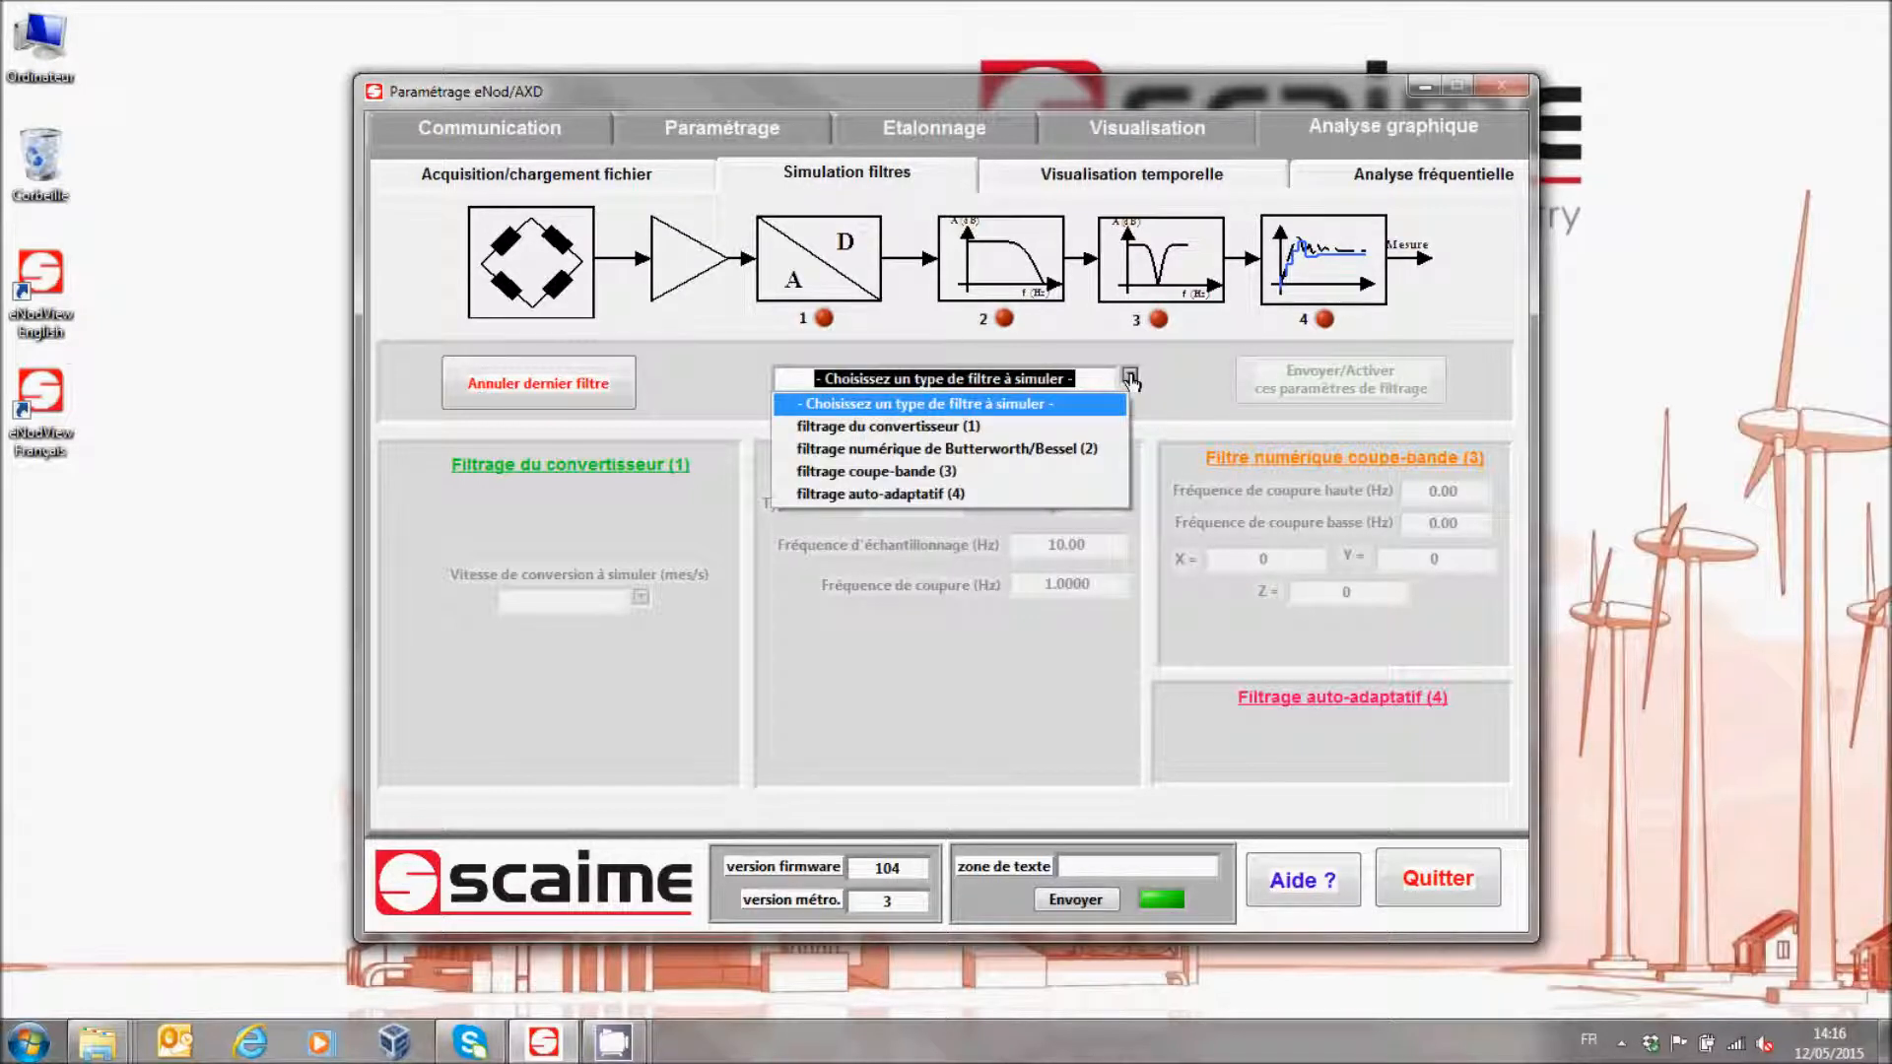
pyautogui.click(980, 427)
pyautogui.click(640, 597)
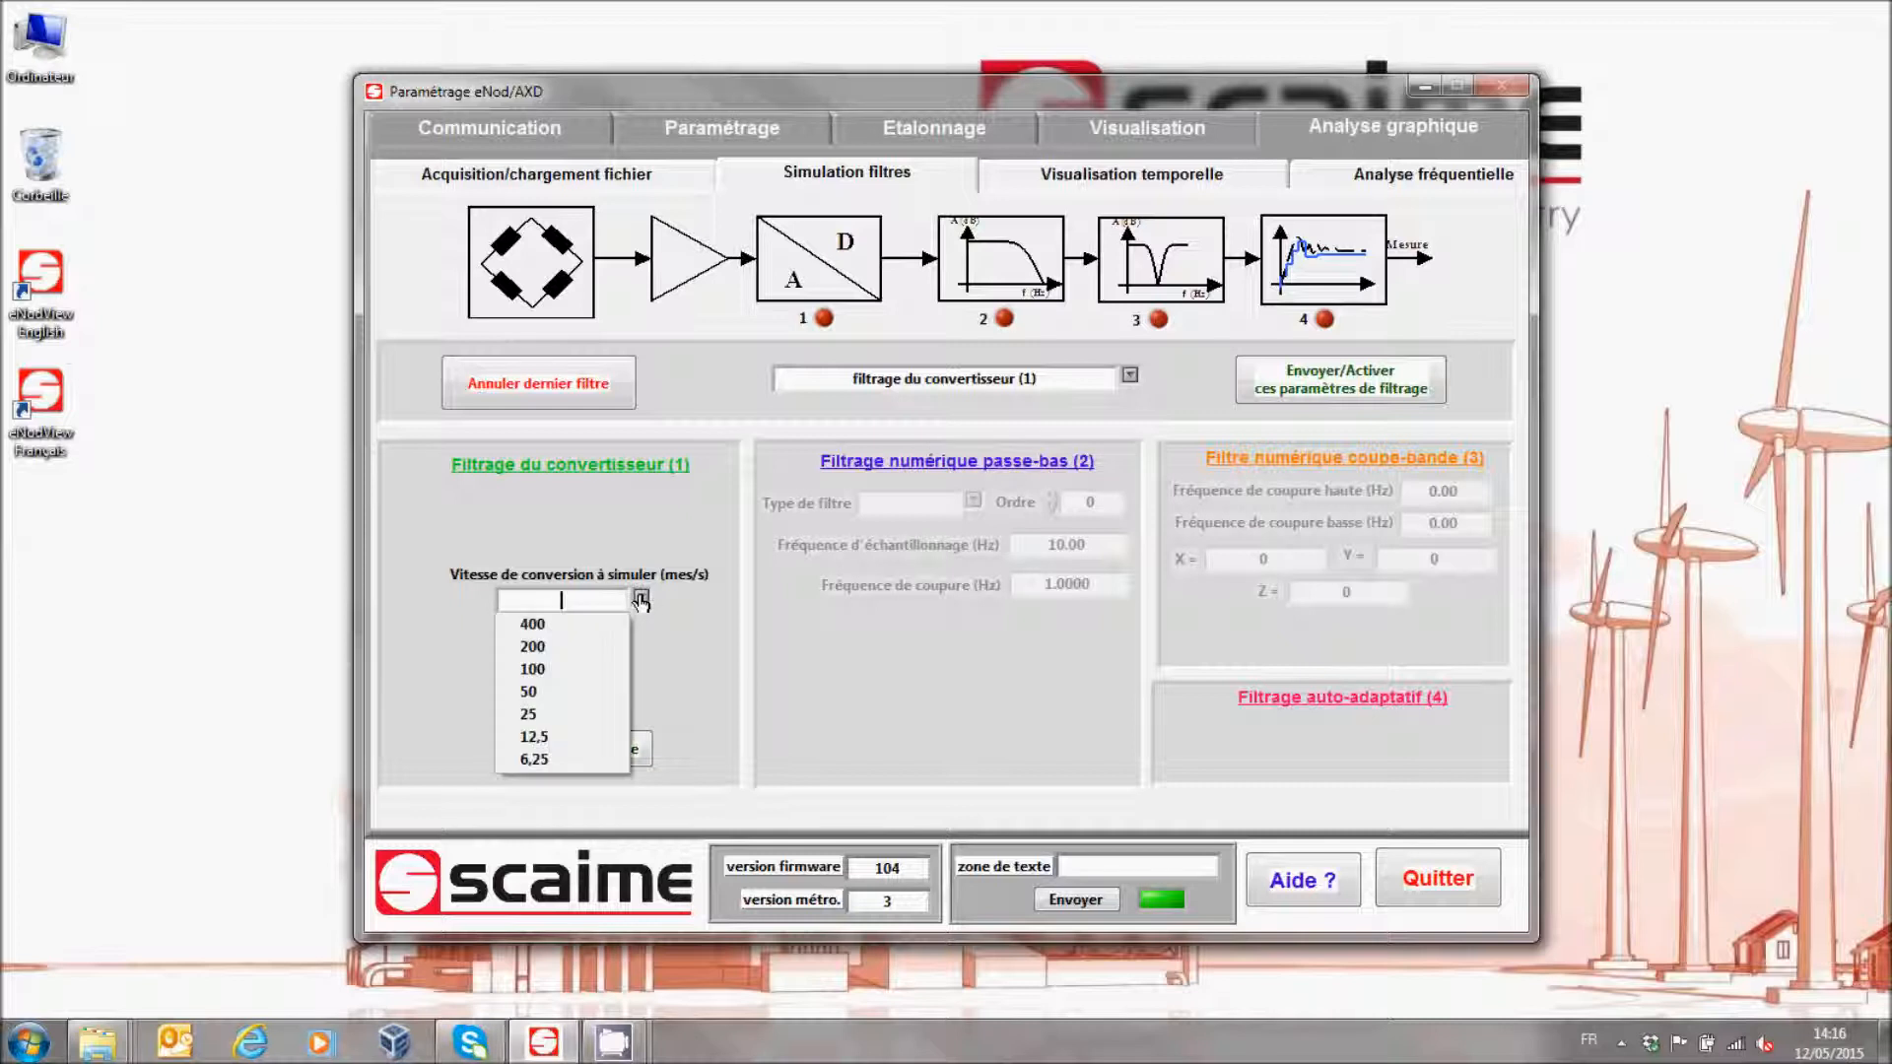
pyautogui.click(574, 676)
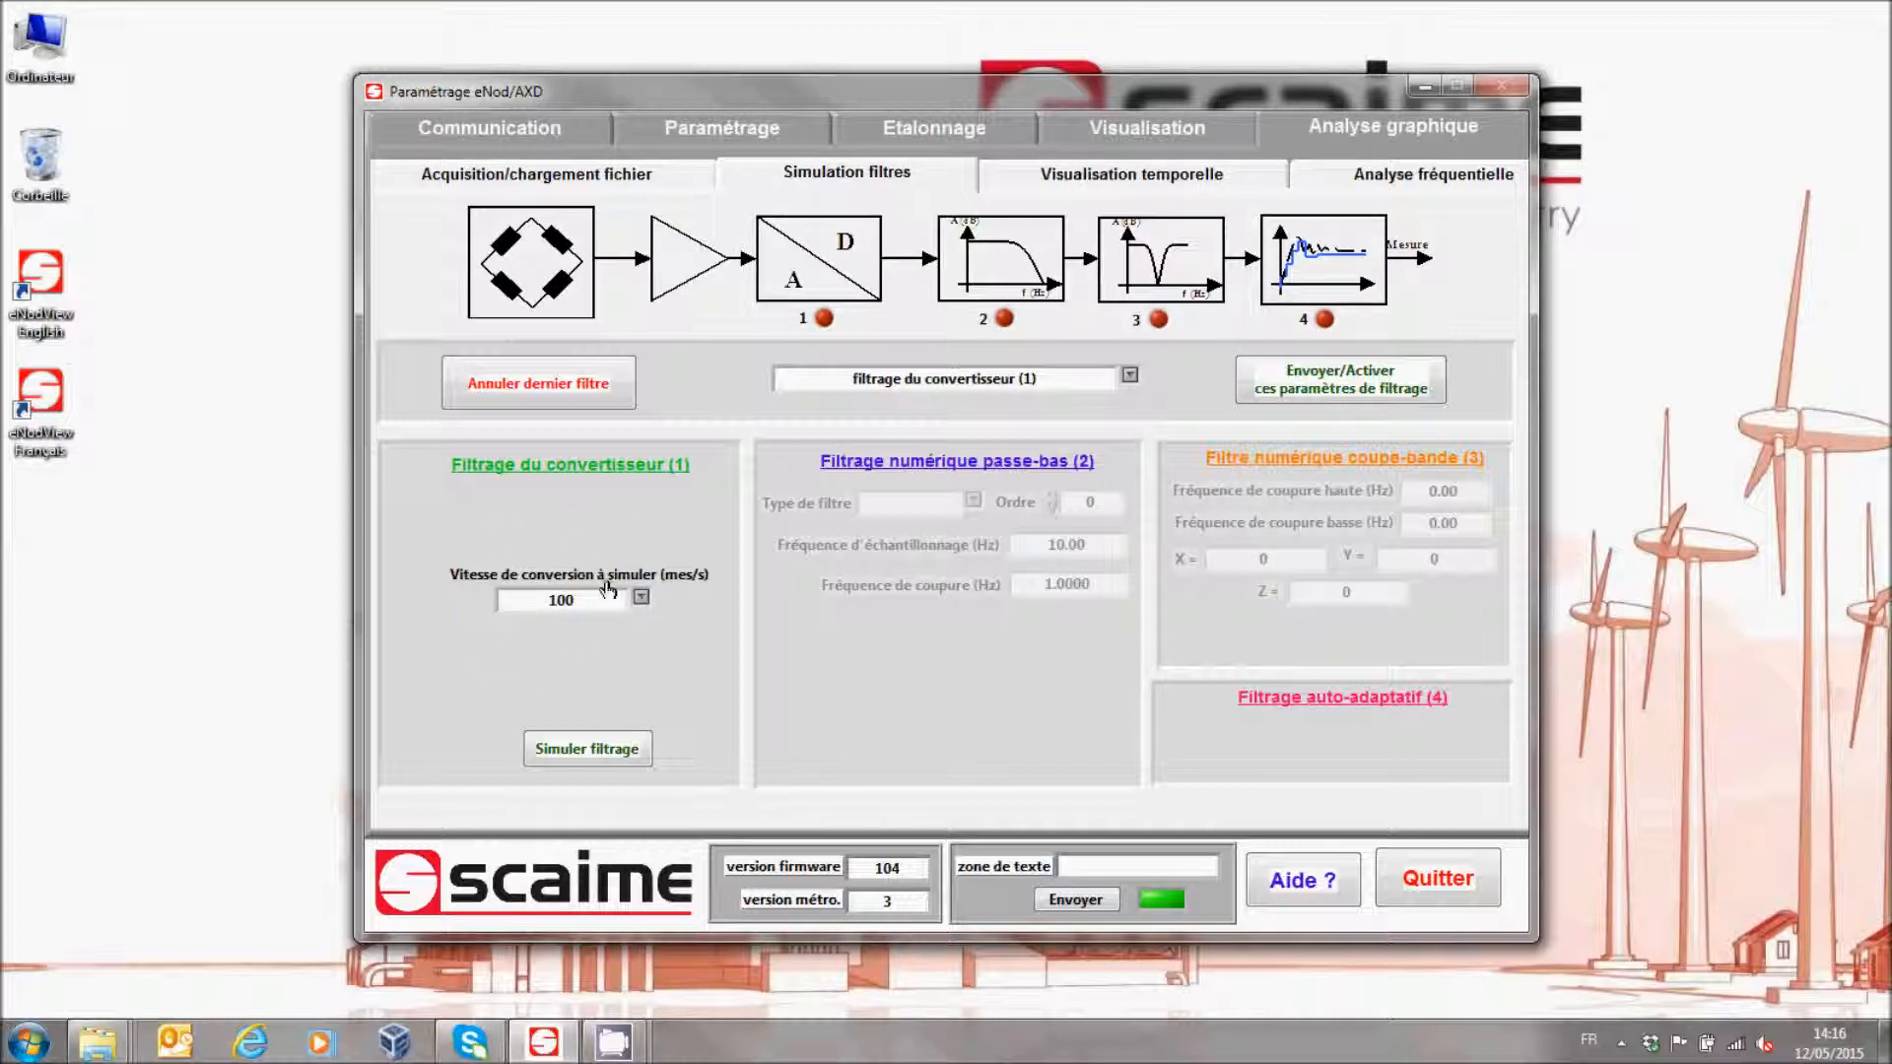
pyautogui.click(588, 754)
# Compare the raw and converter-filtered curves in the time plot by toggling the raw curve, leaving it hidden
pyautogui.click(1126, 177)
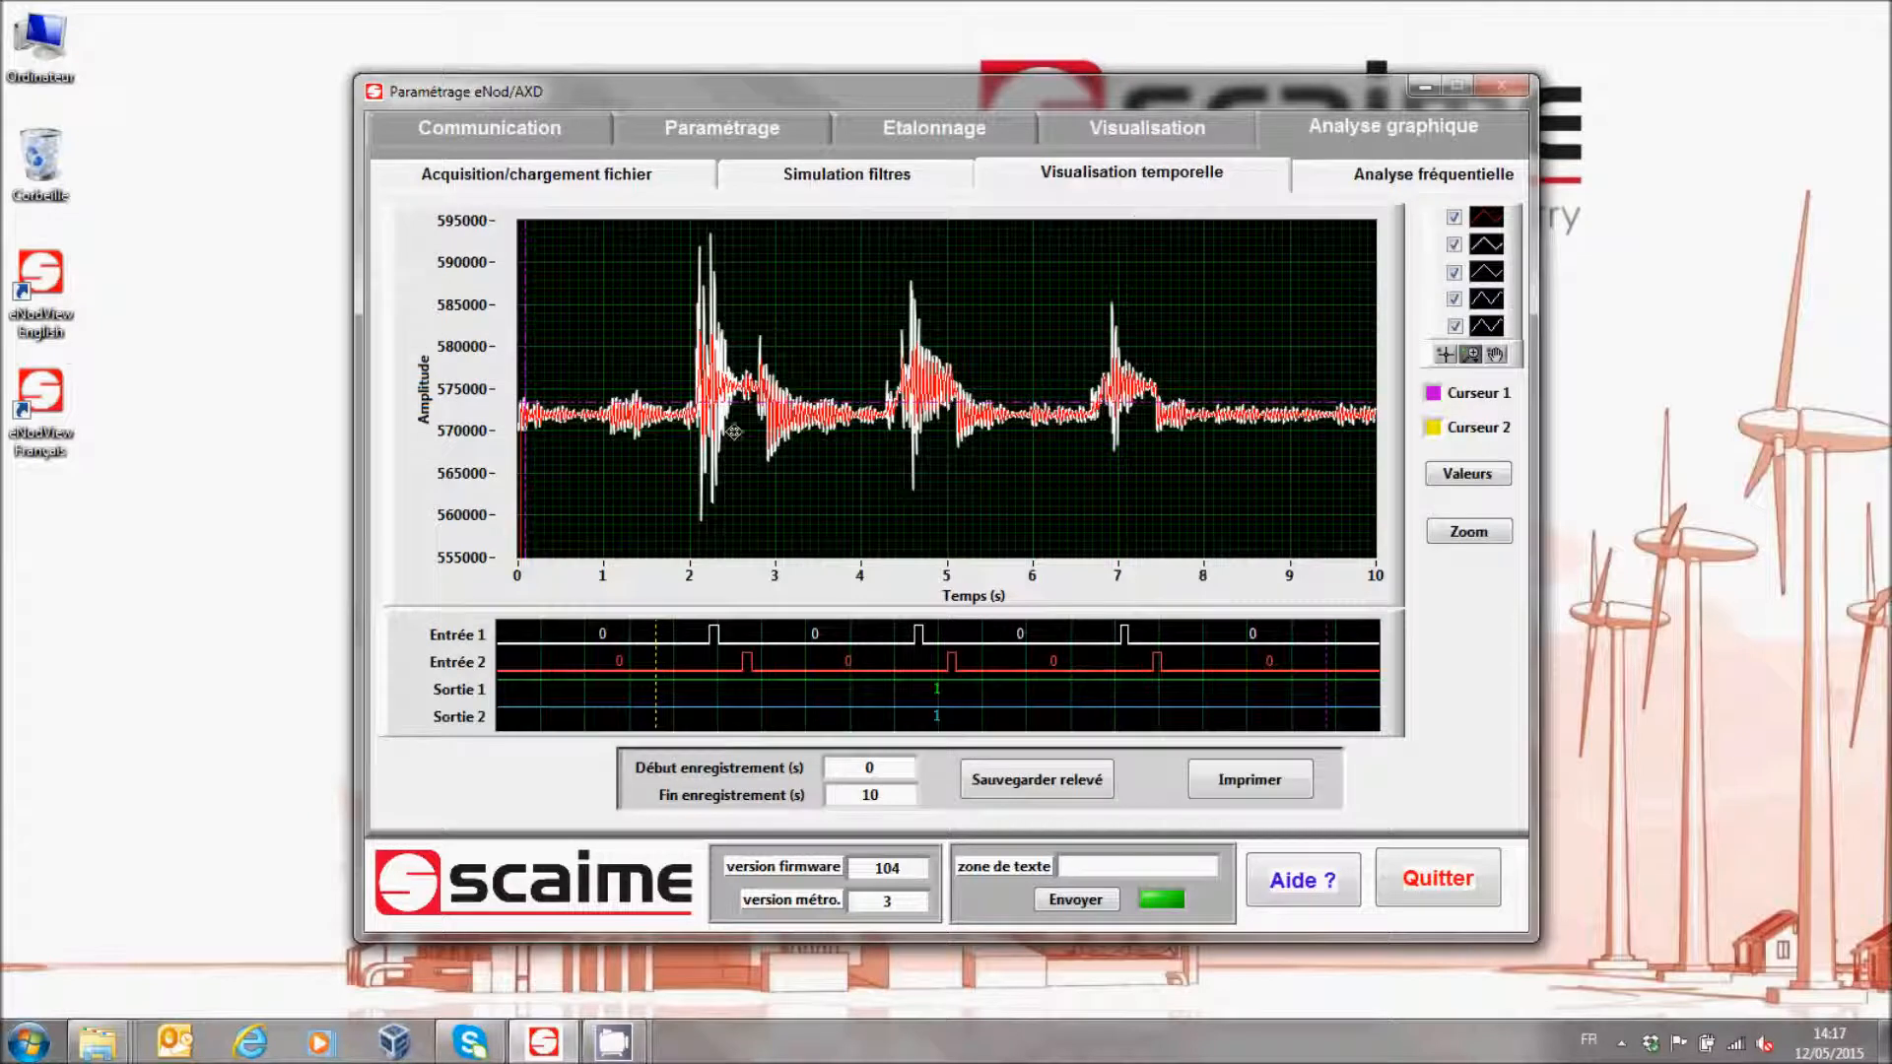
pyautogui.click(1454, 246)
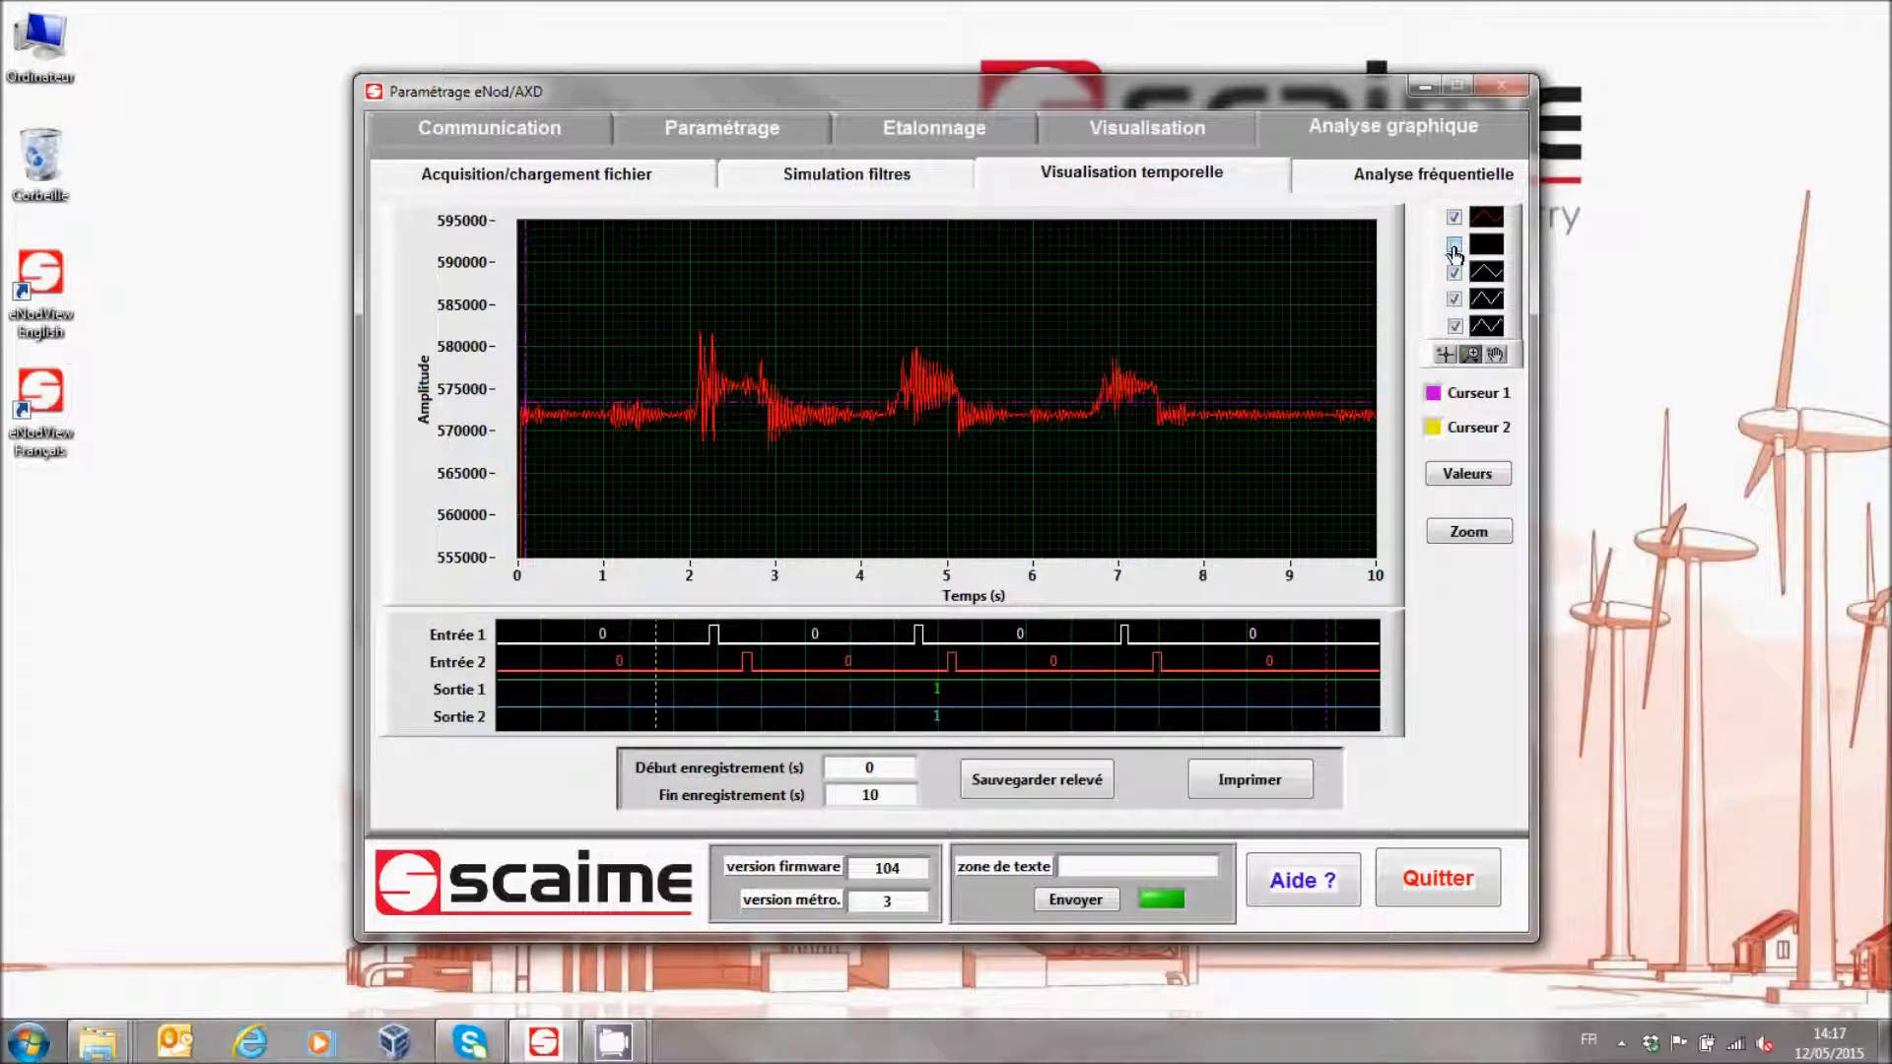
pyautogui.click(1454, 245)
pyautogui.click(1454, 245)
# Simulate the third-order Bessel low-pass filter (2) with a cut-off frequency of 1 Hz
pyautogui.click(880, 181)
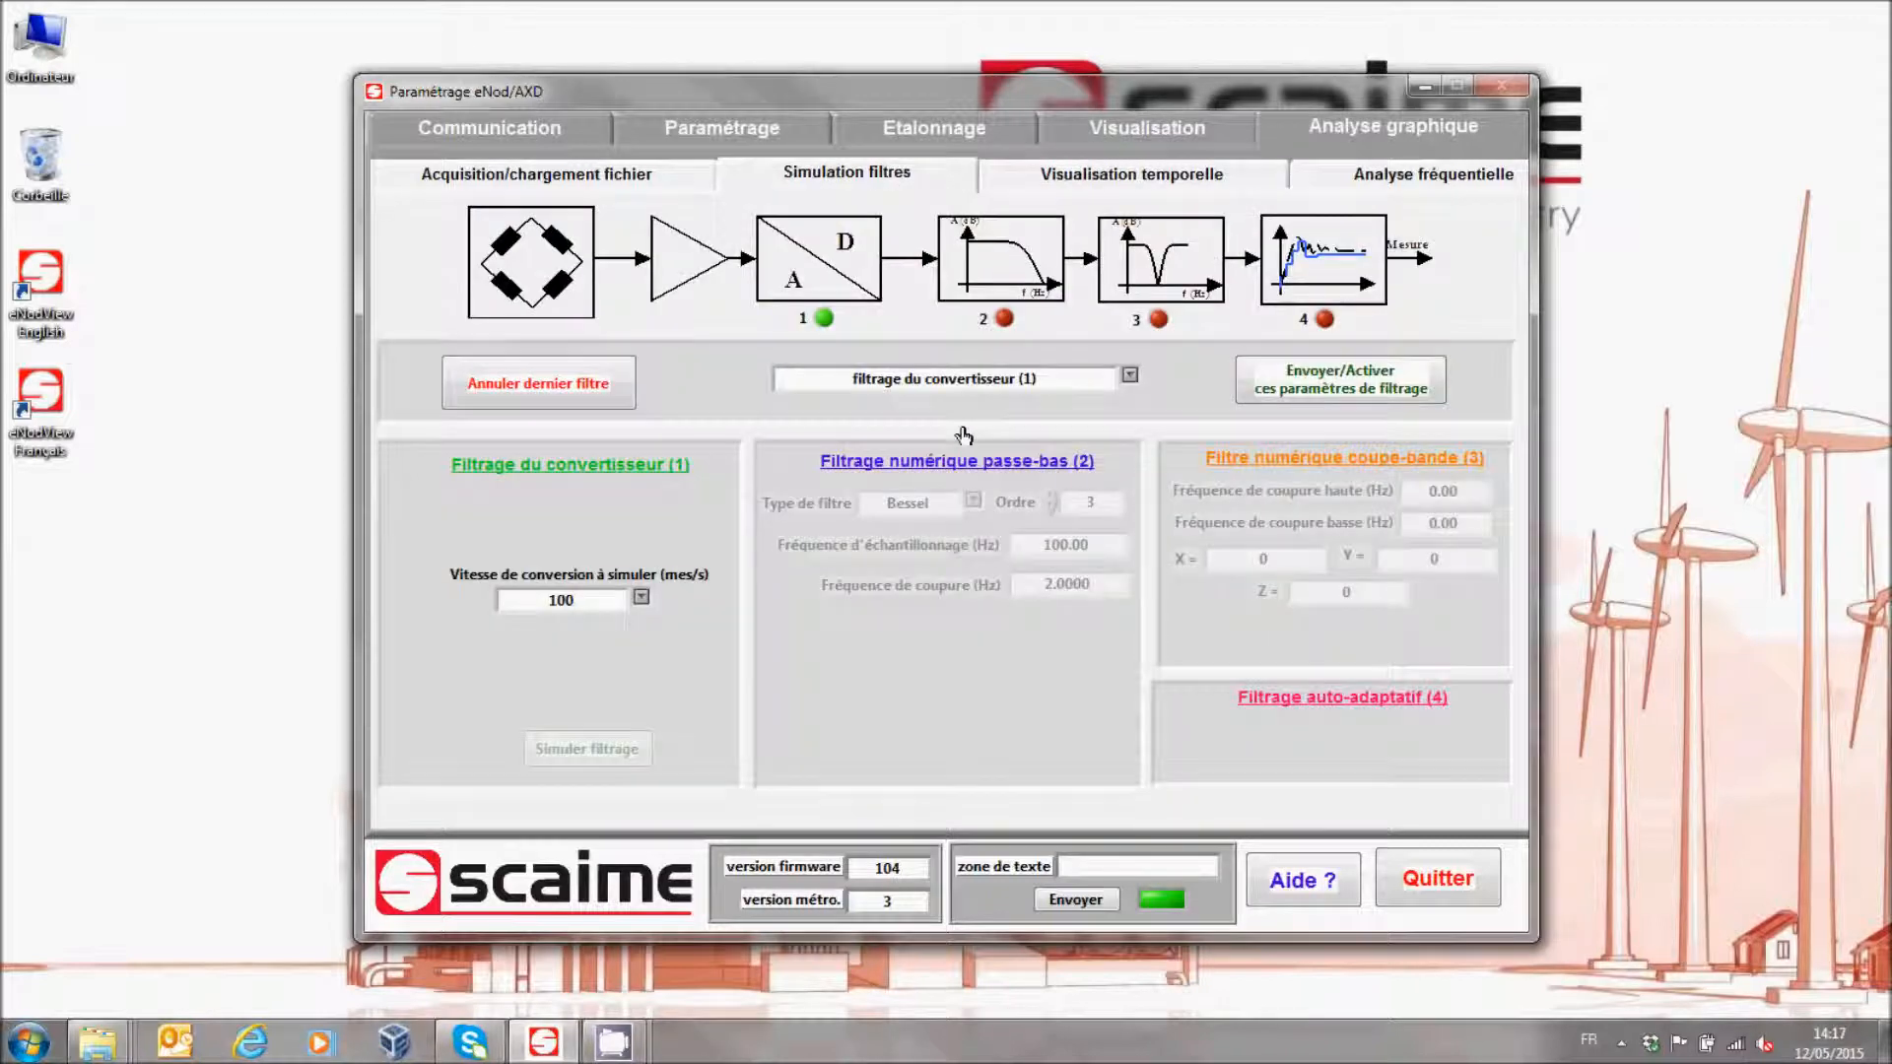
pyautogui.click(1129, 380)
pyautogui.click(965, 459)
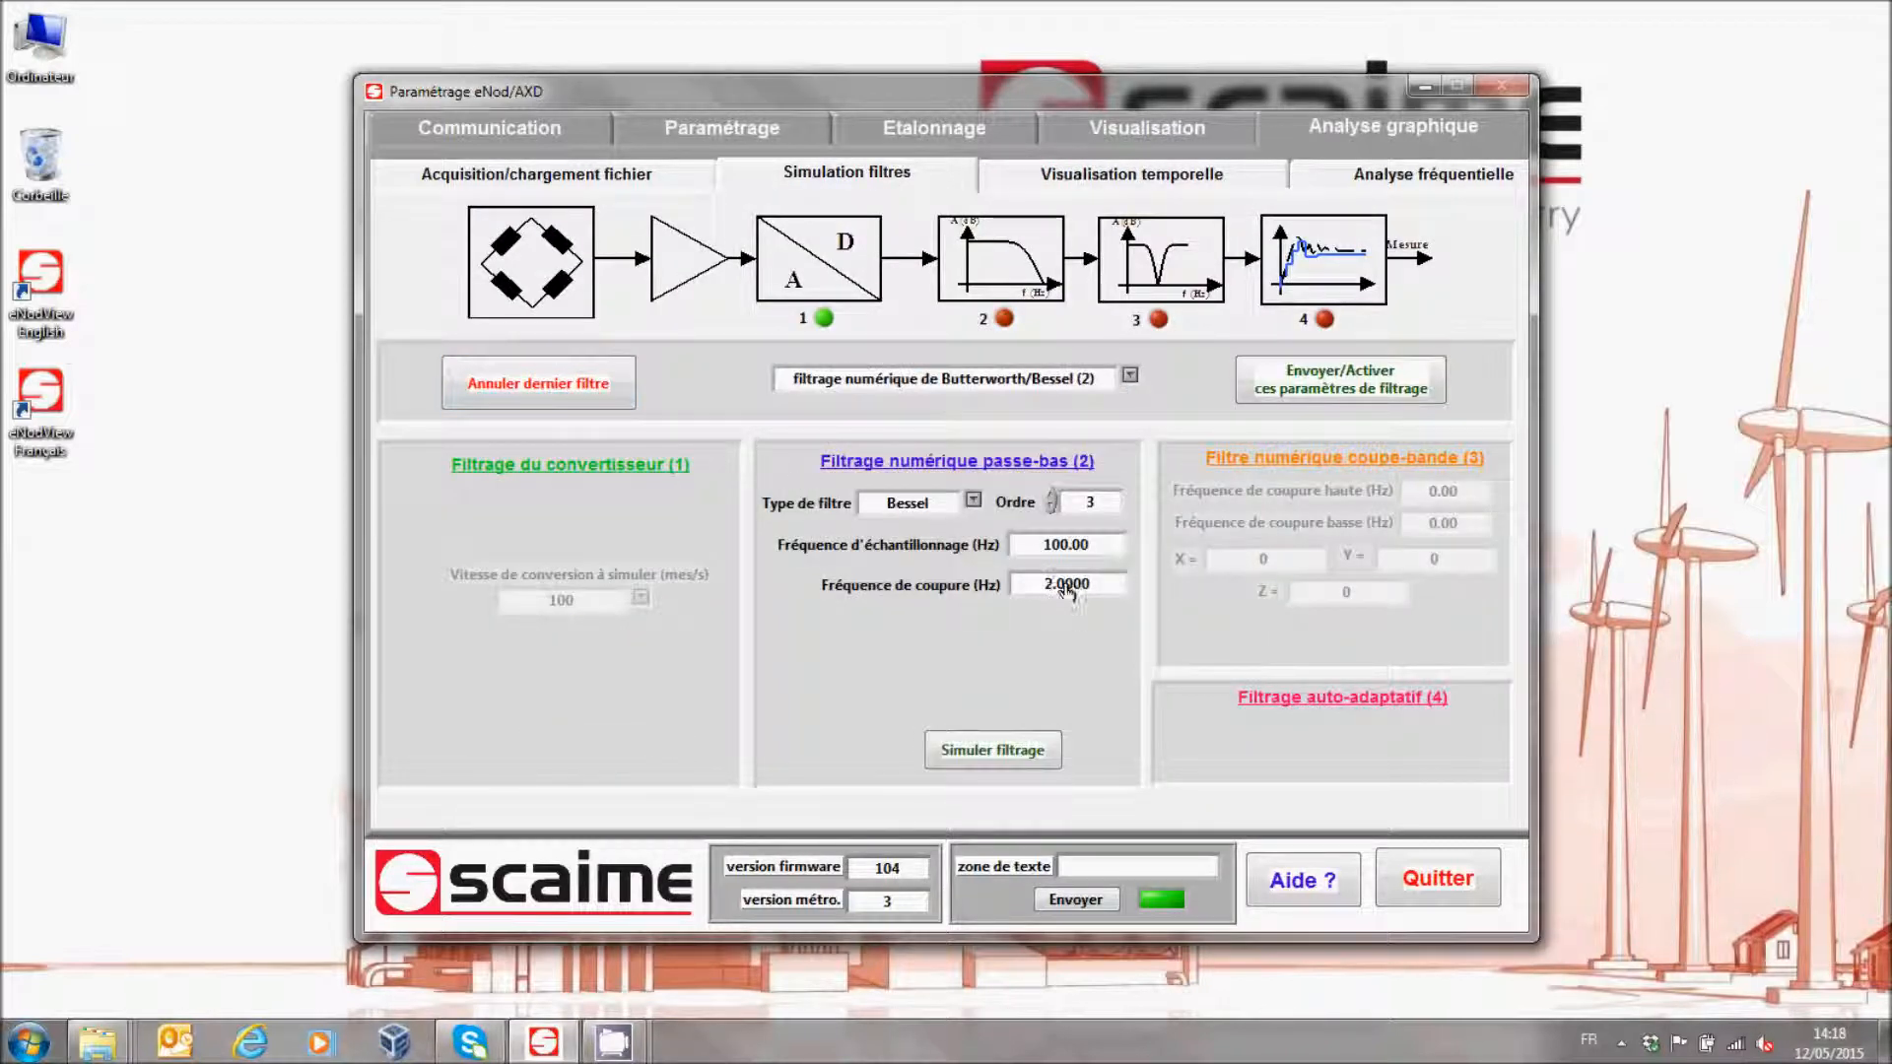
pyautogui.moveTo(1098, 583); pyautogui.dragTo(976, 583)
pyautogui.write('1')
pyautogui.press('Return')
pyautogui.click(975, 751)
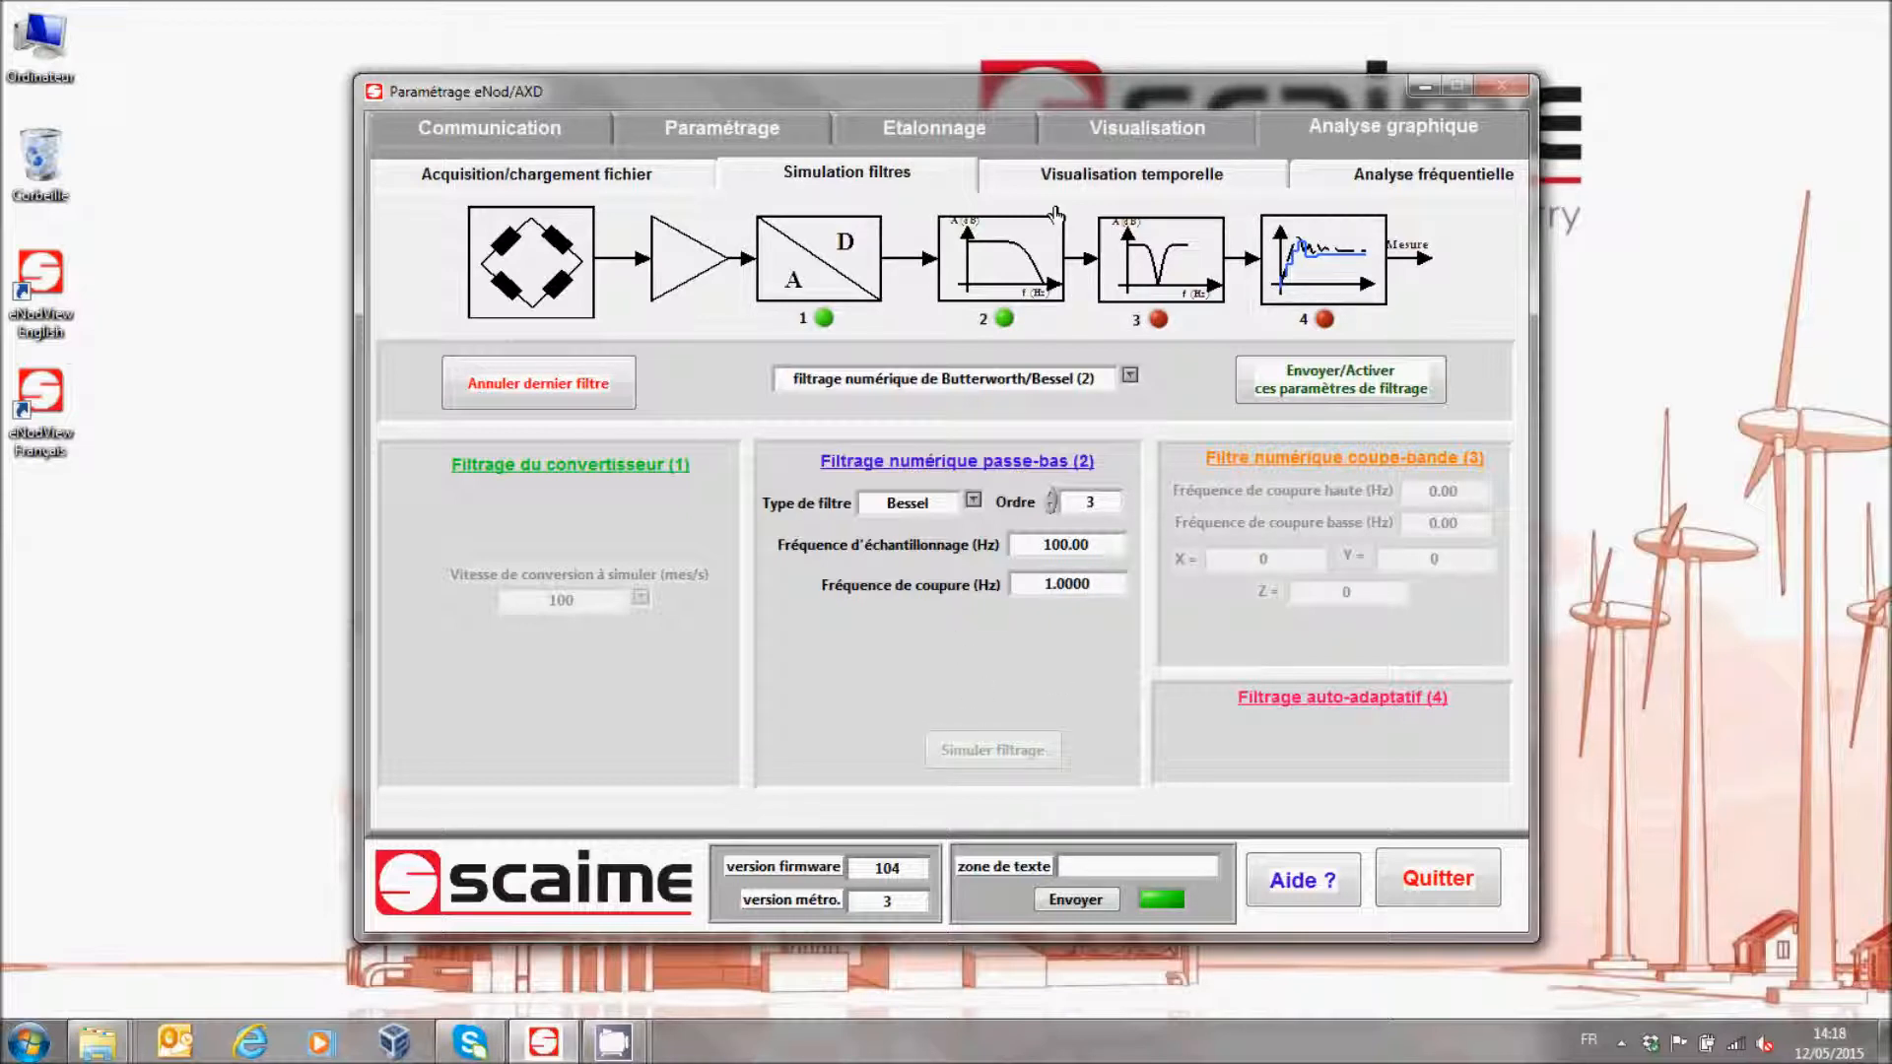
# Zoom the time plot vertically on the filtered signal's plateau, to amplitudes of about 564000 to 584000
pyautogui.click(1091, 184)
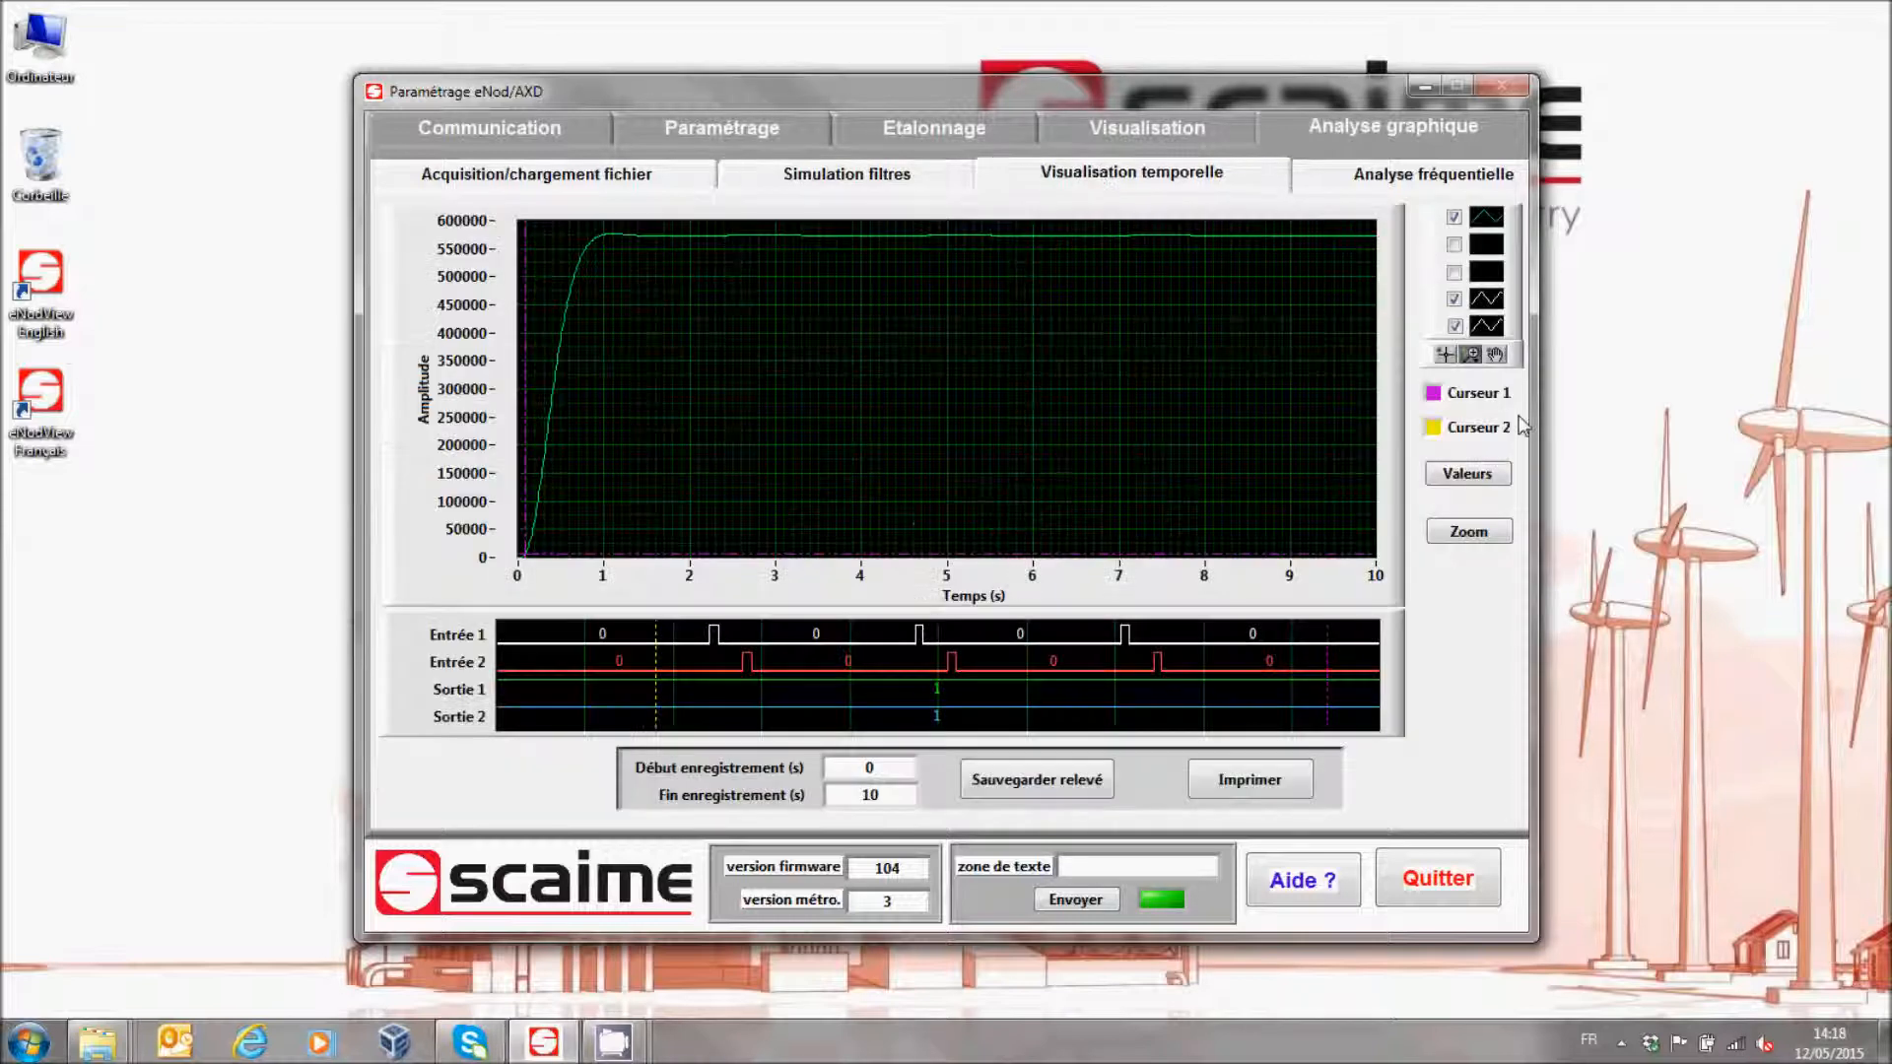
pyautogui.click(1470, 354)
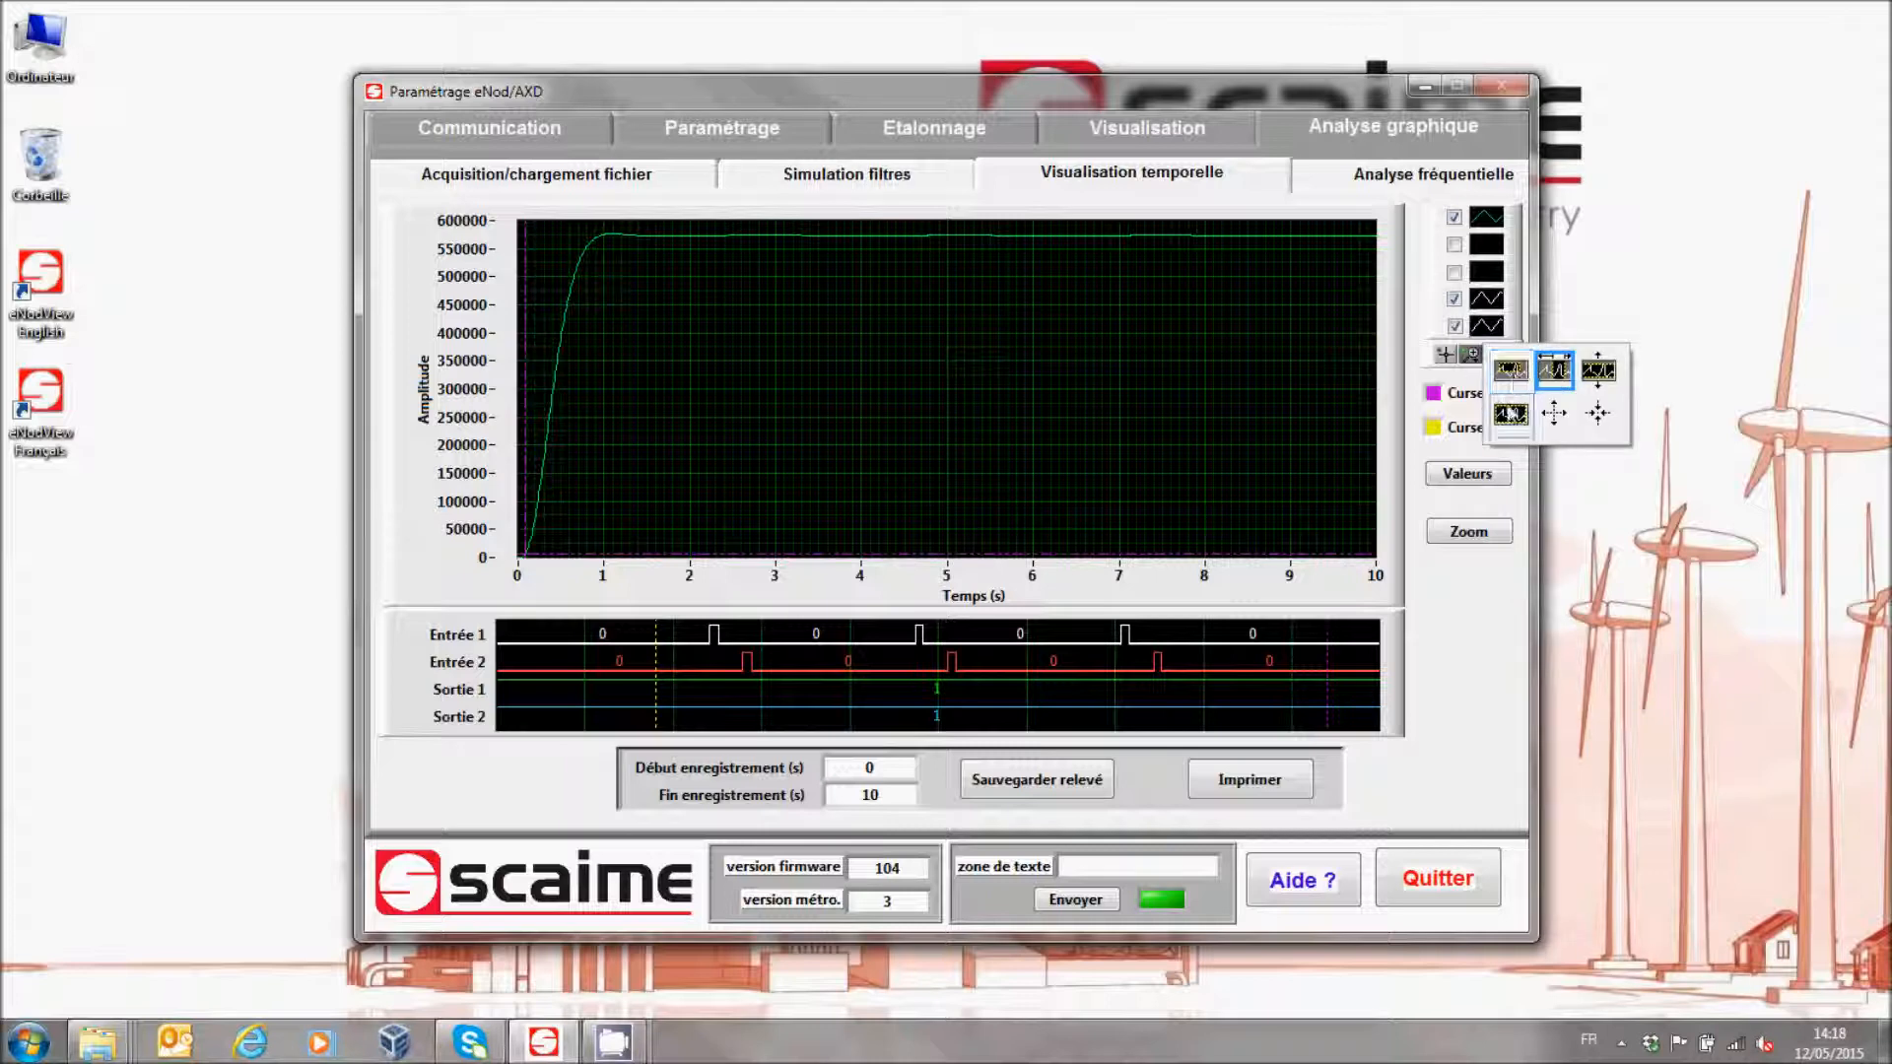
pyautogui.click(1596, 376)
pyautogui.moveTo(1157, 250); pyautogui.dragTo(1149, 225)
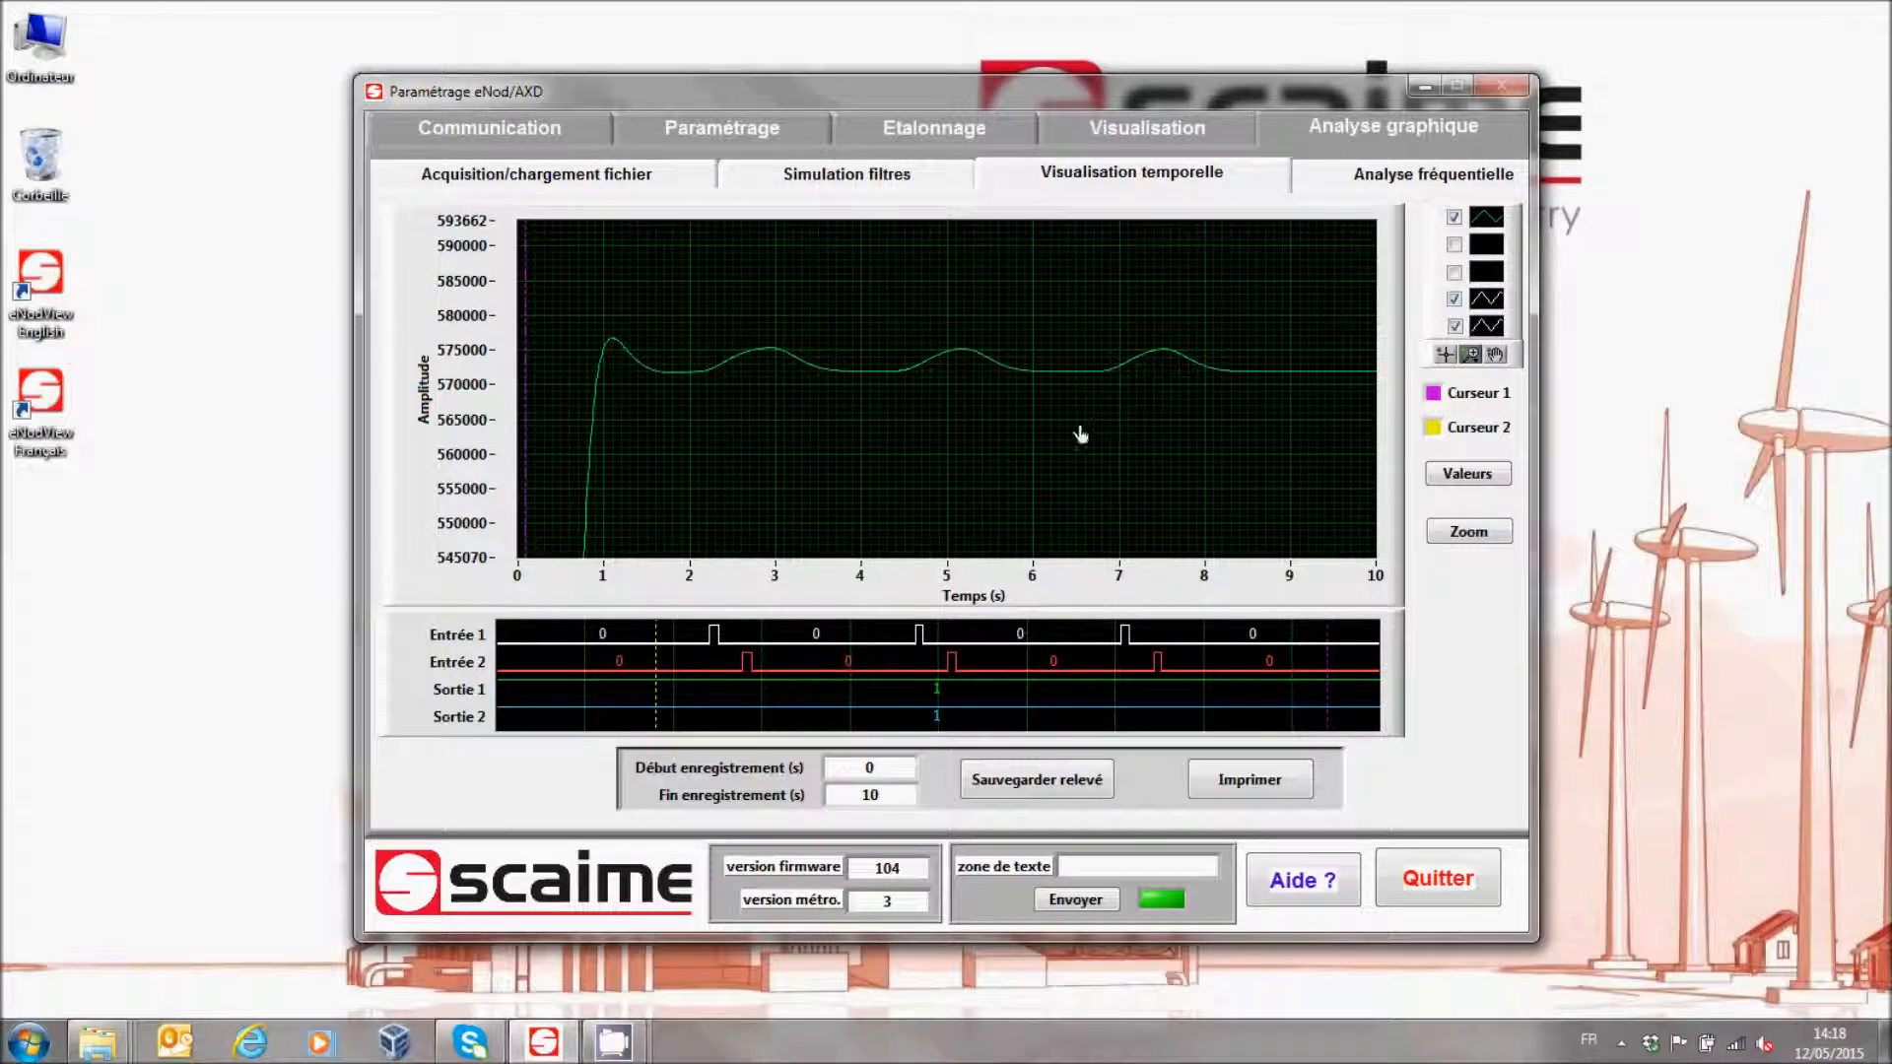
pyautogui.moveTo(1080, 437); pyautogui.dragTo(1073, 290)
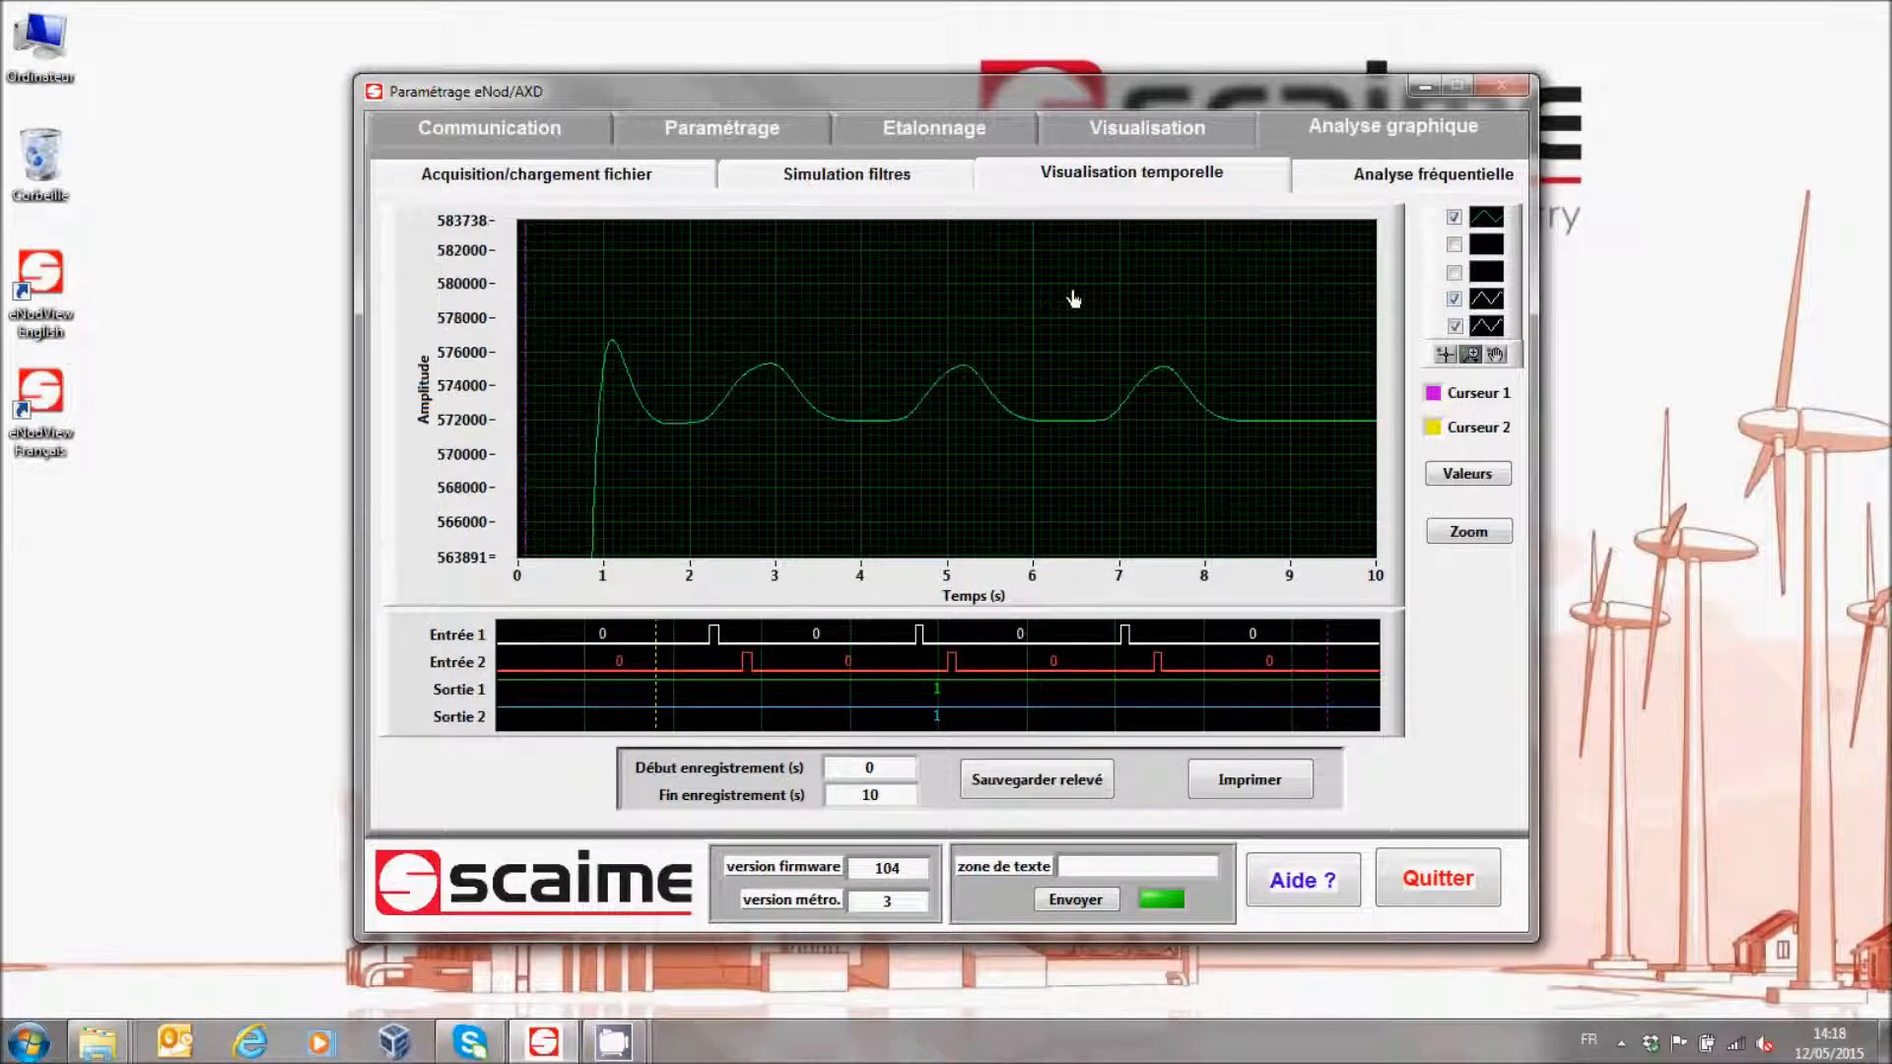
# Zoom the time plot horizontally on the third weighing bump, from about 7 to 9 s
pyautogui.click(1472, 356)
pyautogui.click(1546, 382)
pyautogui.moveTo(1253, 403); pyautogui.dragTo(1091, 408)
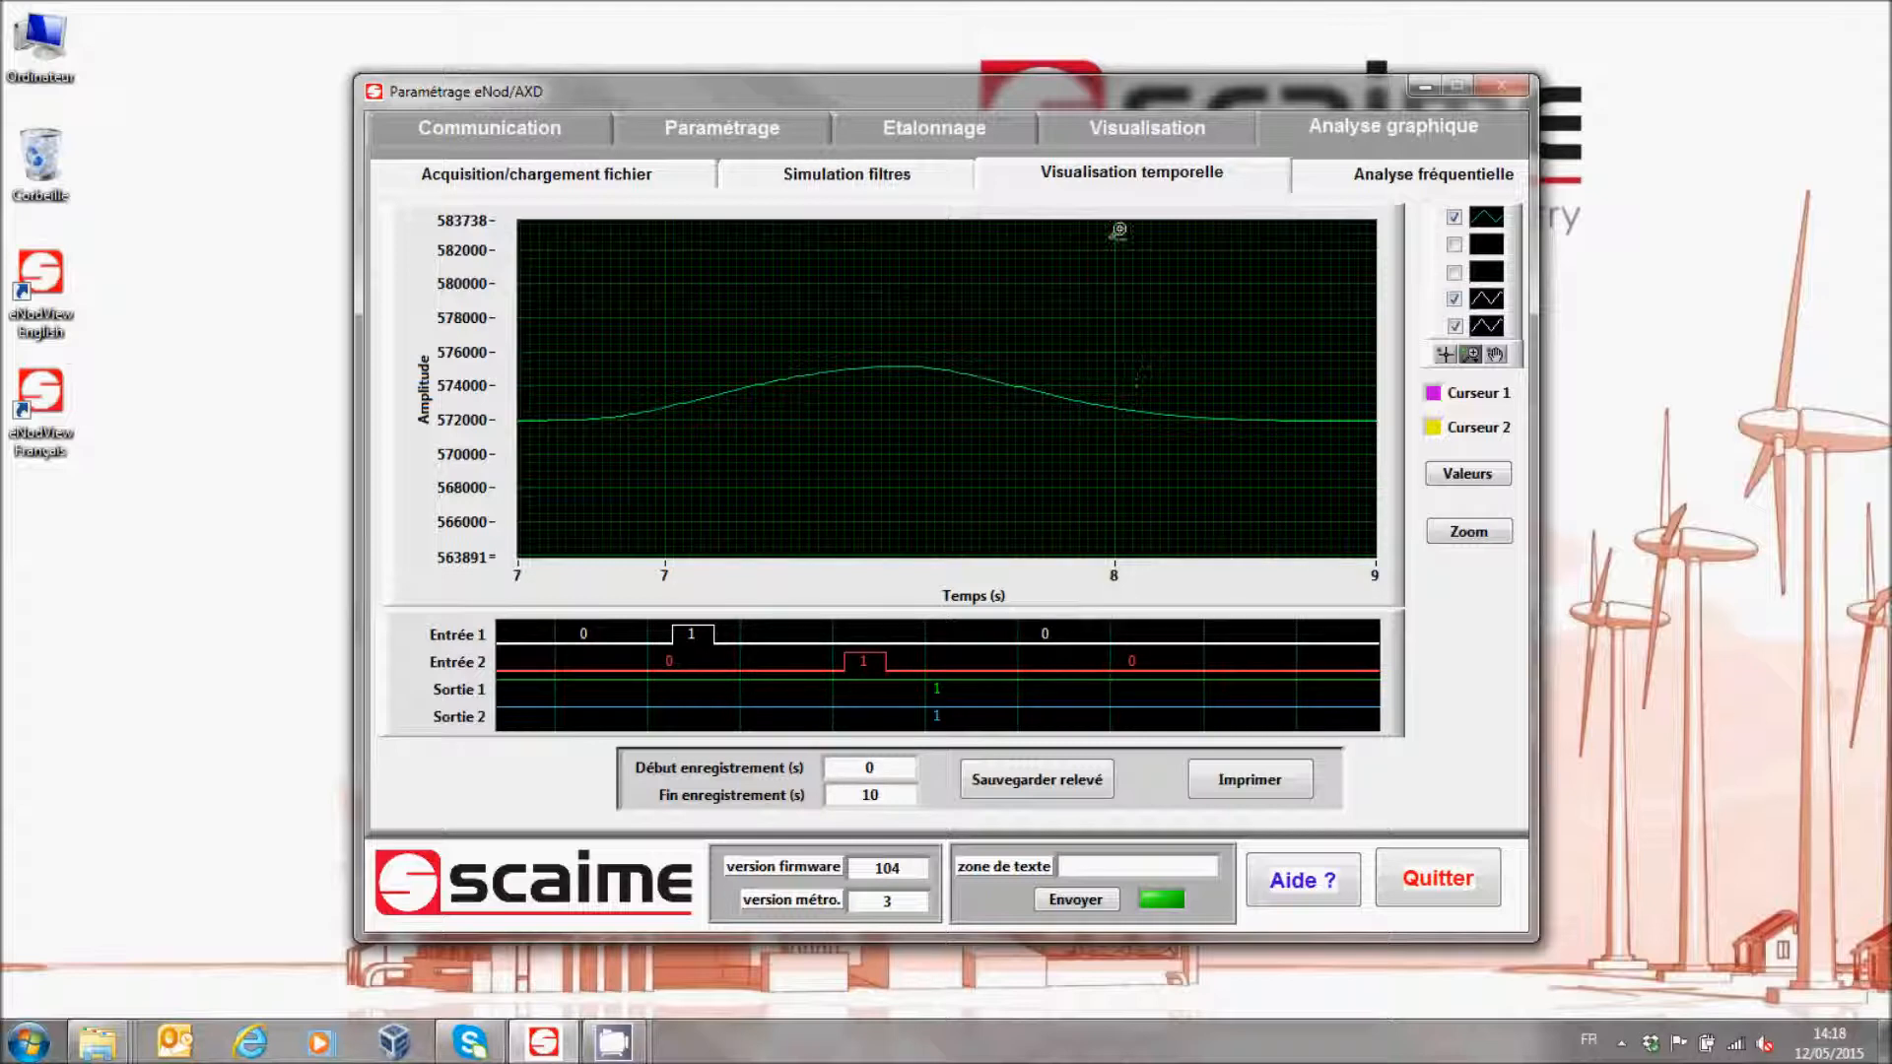
# Cancel the last simulated filter and simulate the Bessel low-pass filter again with a cut-off frequency of 5 Hz
pyautogui.click(833, 177)
pyautogui.click(635, 396)
pyautogui.moveTo(1094, 583); pyautogui.dragTo(970, 586)
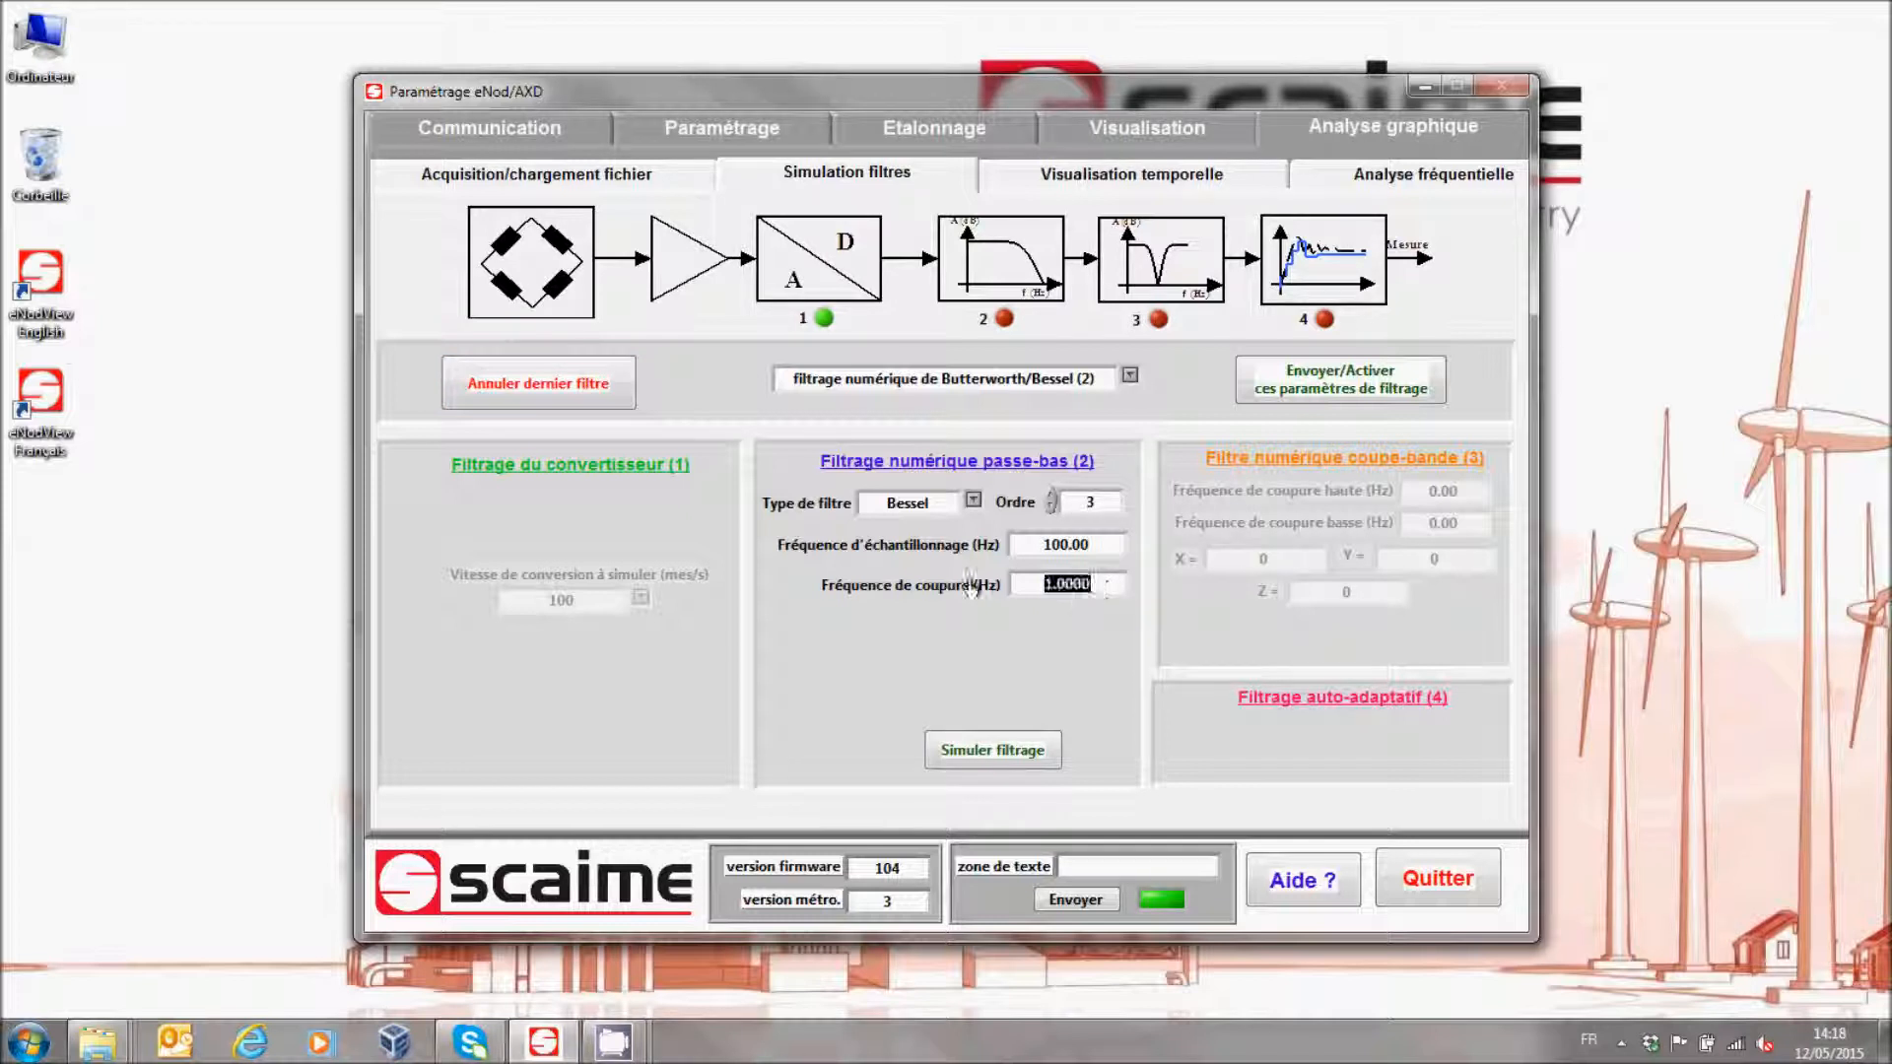
pyautogui.write('5')
pyautogui.press('Return')
pyautogui.click(990, 754)
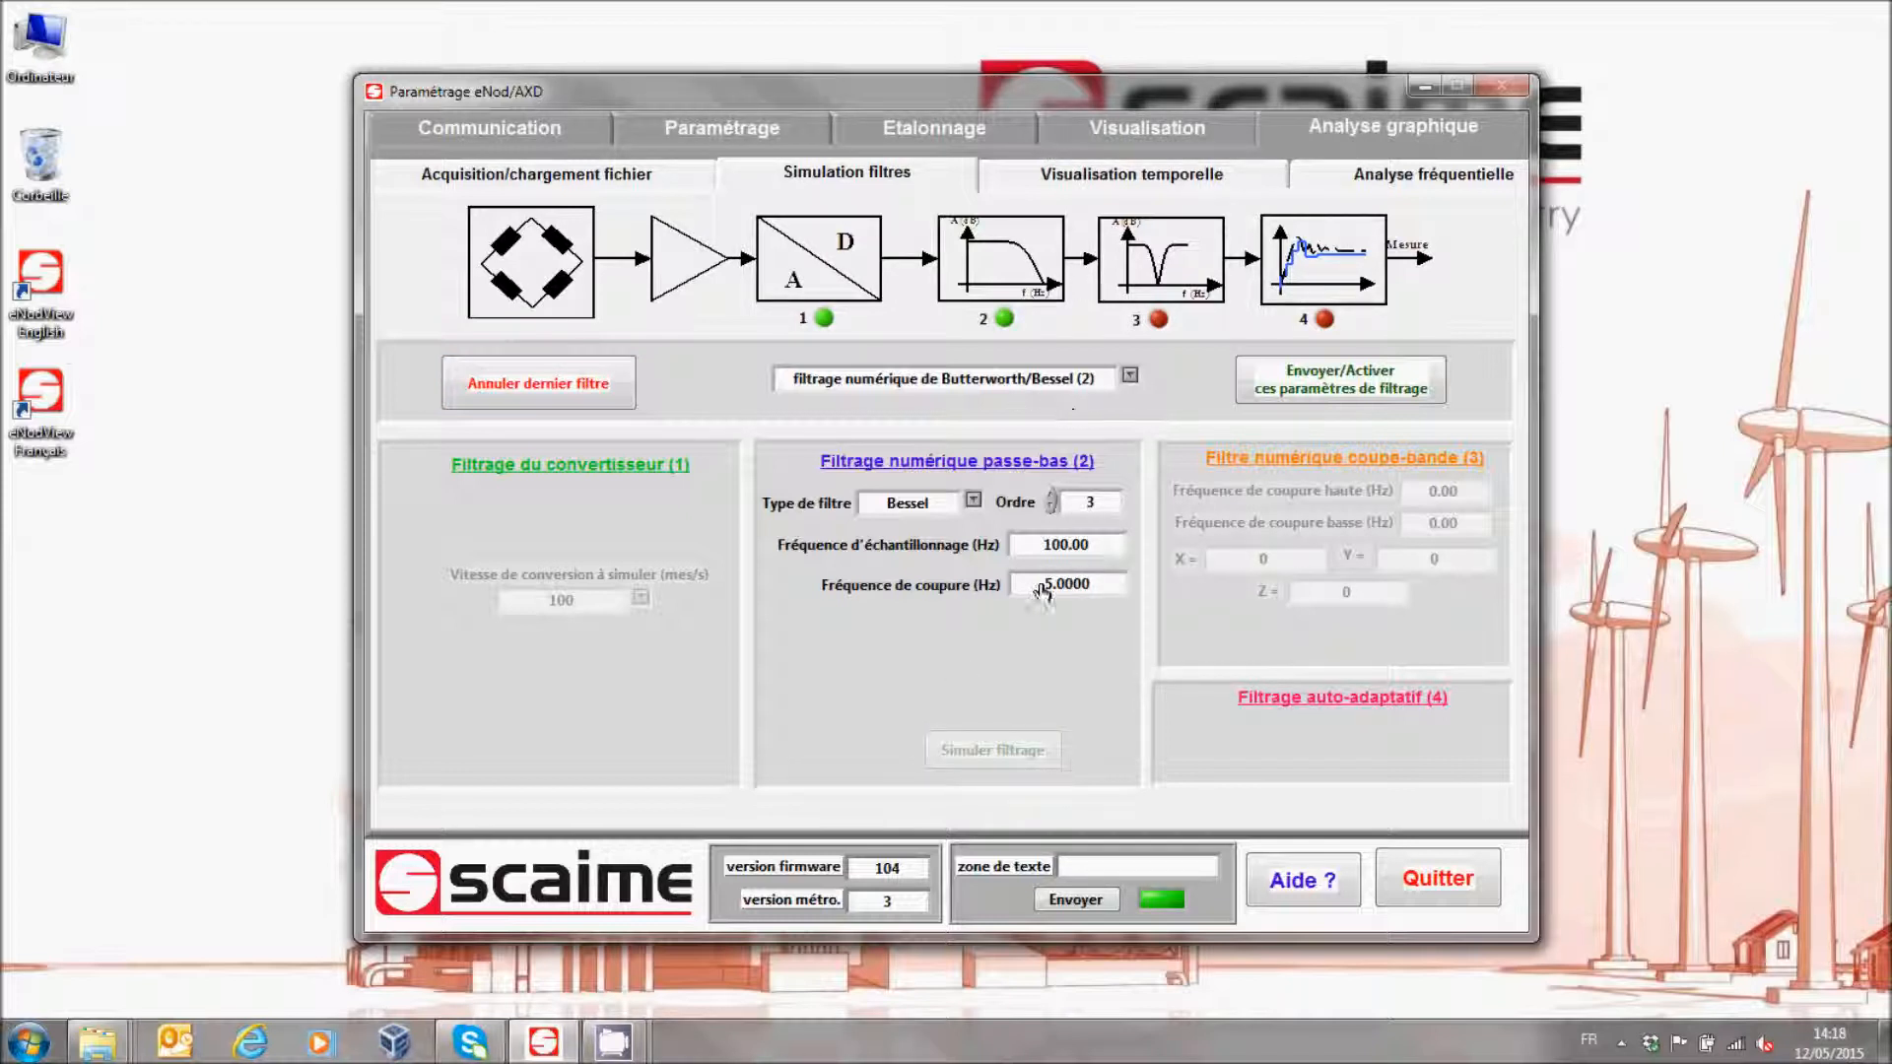
# Zoom in on the plateau of the 5 Hz filtered signal in the time plot
pyautogui.click(1073, 183)
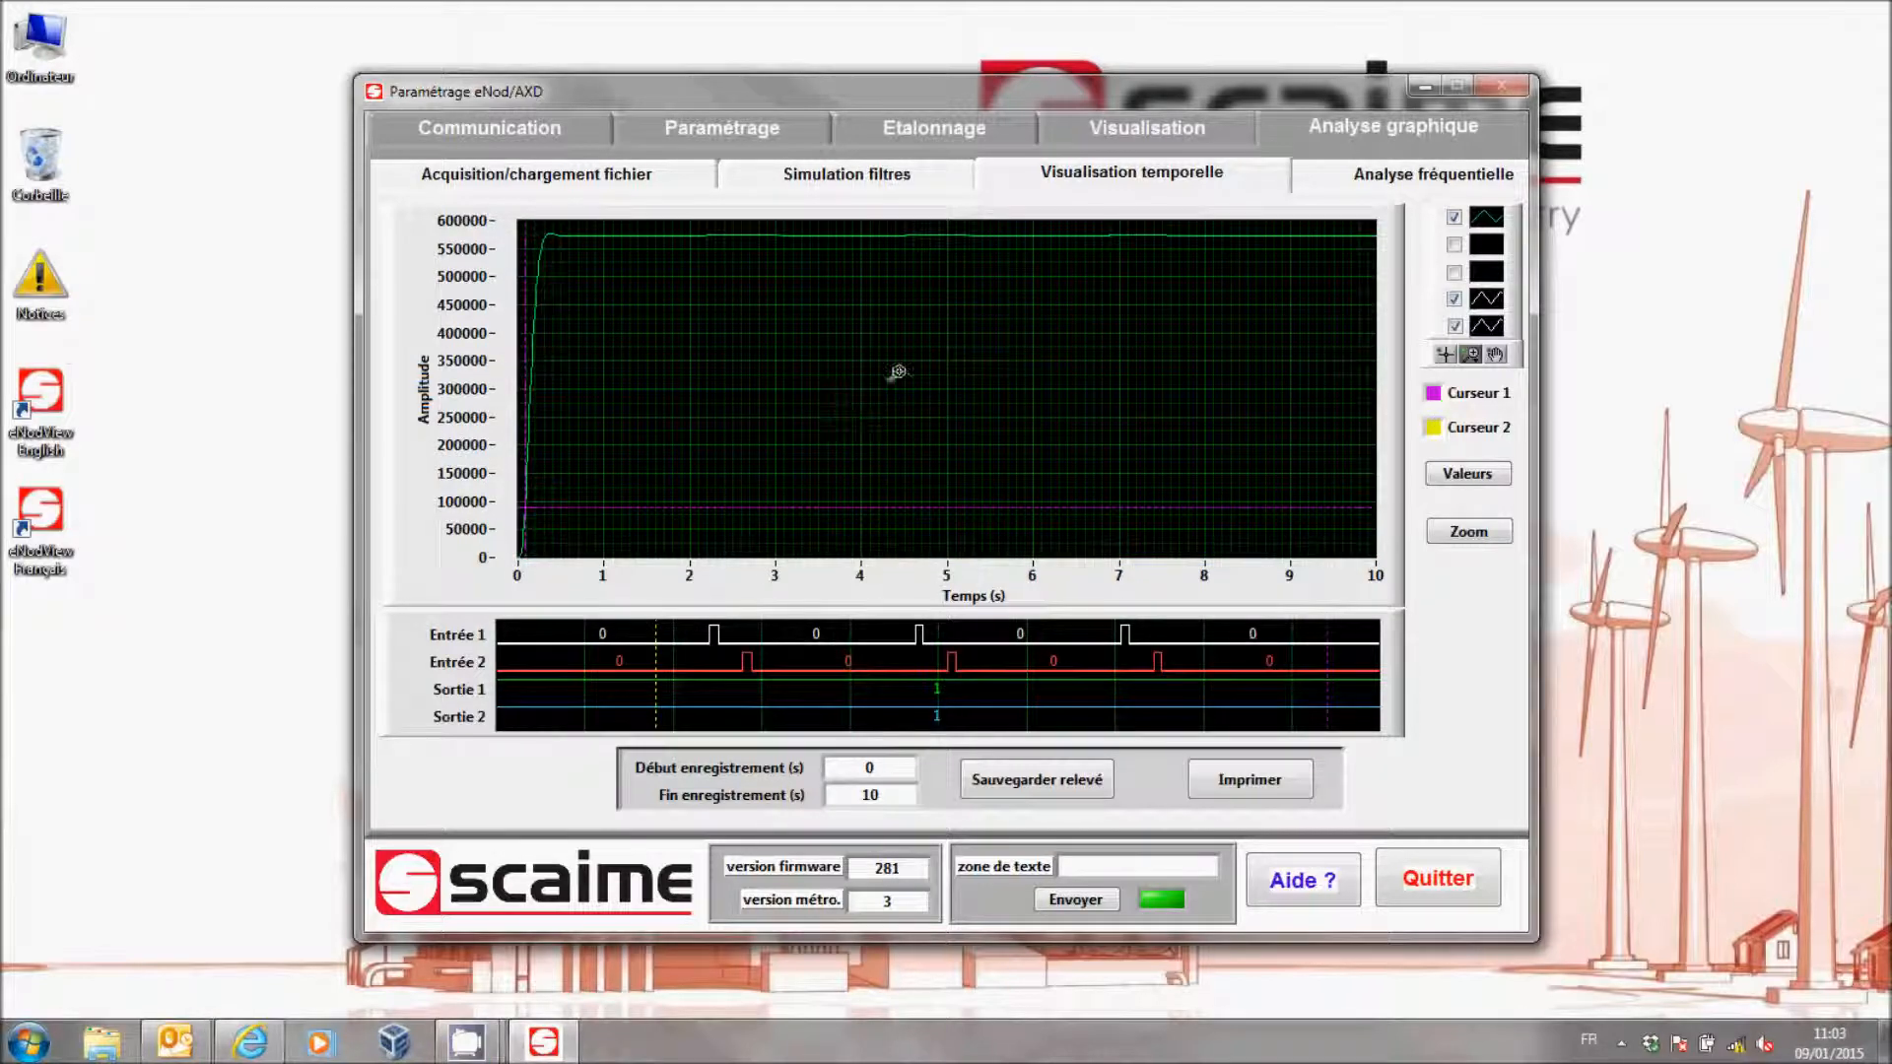
pyautogui.click(1470, 354)
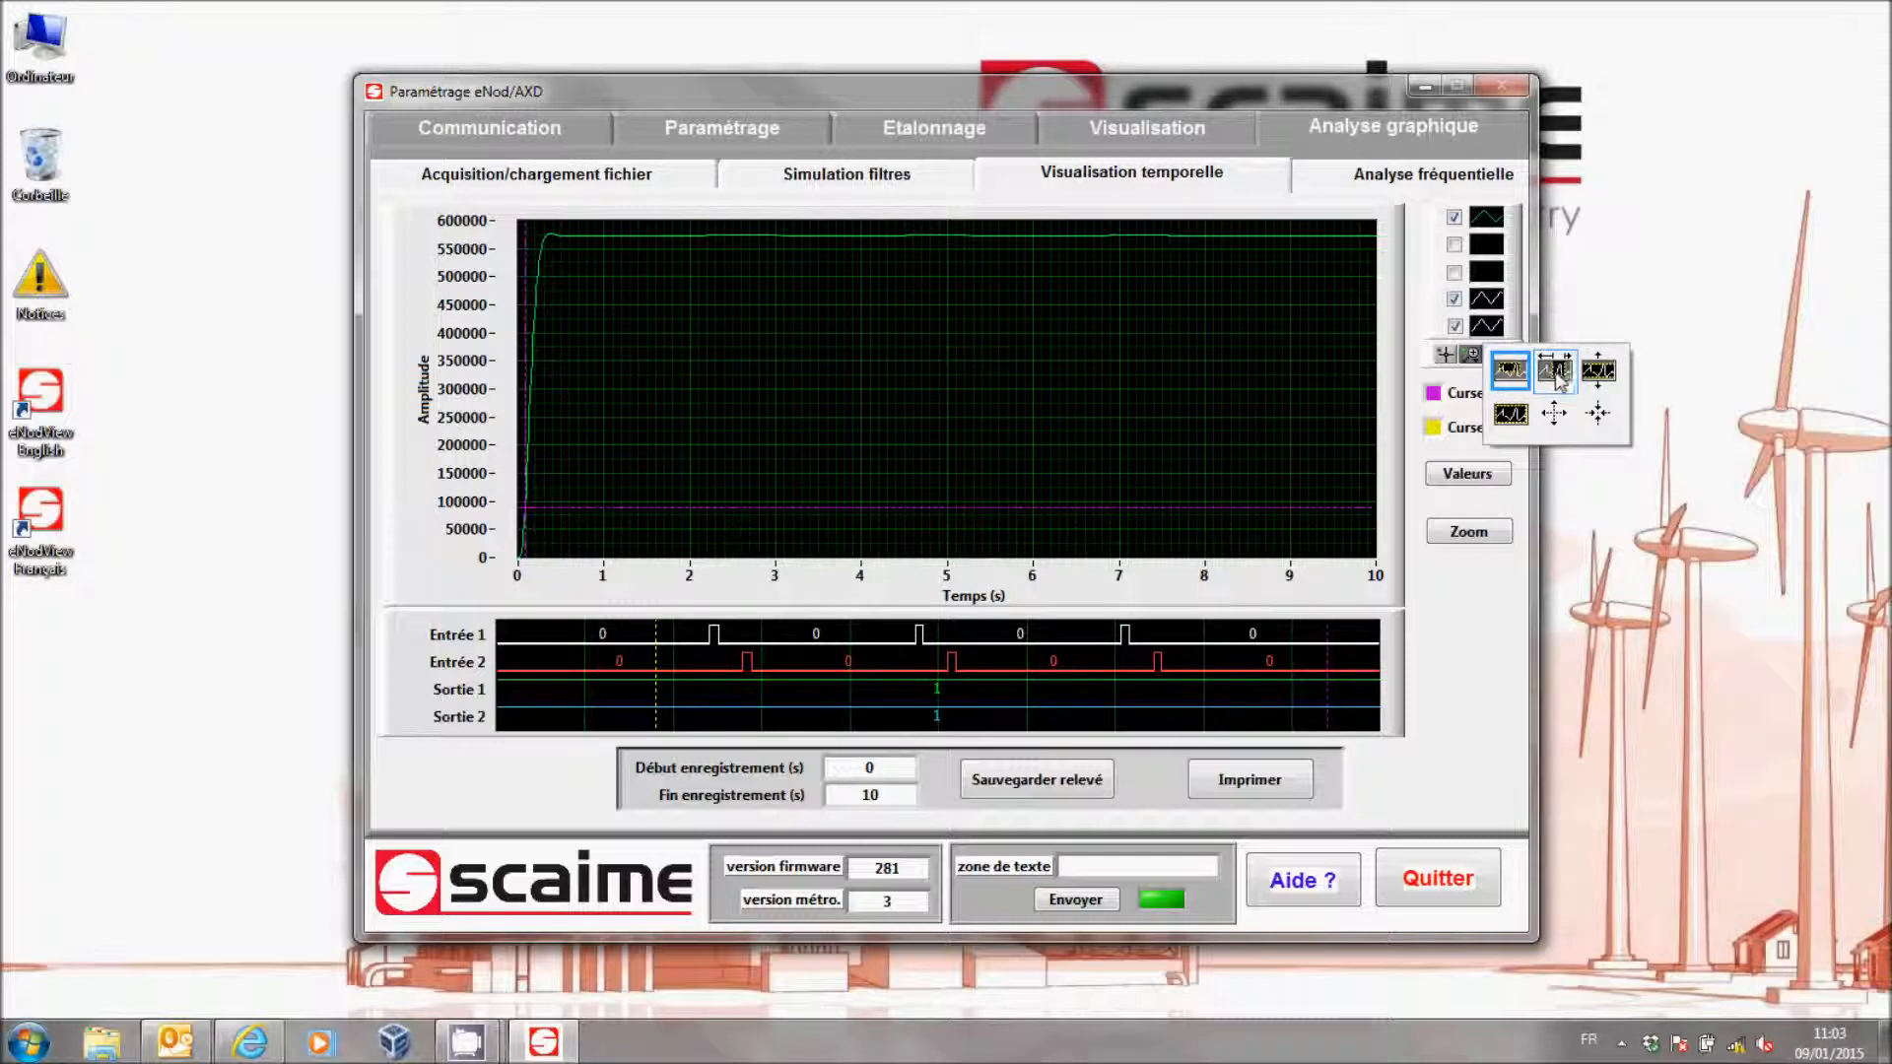
pyautogui.click(1552, 377)
pyautogui.moveTo(942, 253); pyautogui.dragTo(948, 220)
pyautogui.moveTo(947, 428); pyautogui.dragTo(952, 317)
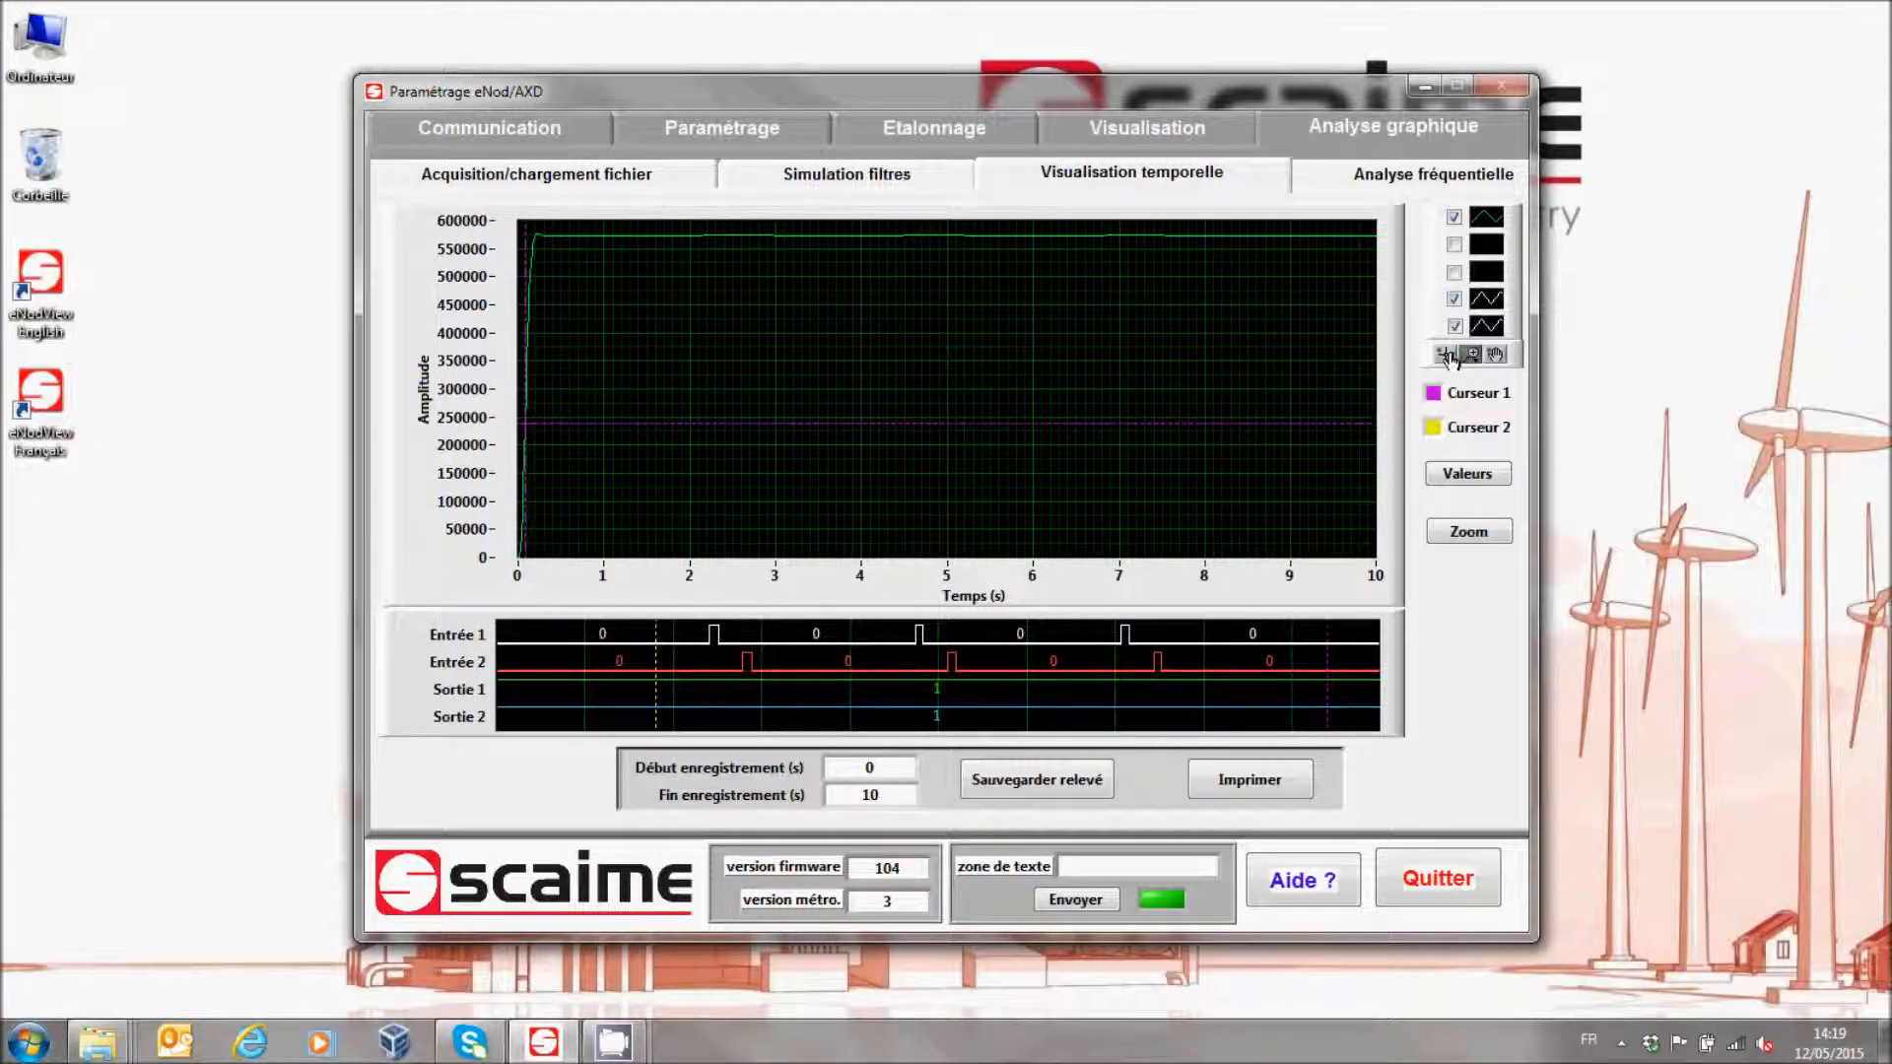
# Place cursor 1 at about 7.44 s and cursor 2 at about 7.24 s on the filtered curve, and close the values window
pyautogui.click(1446, 356)
pyautogui.moveTo(520, 311); pyautogui.dragTo(1151, 316)
pyautogui.moveTo(517, 313); pyautogui.dragTo(1136, 303)
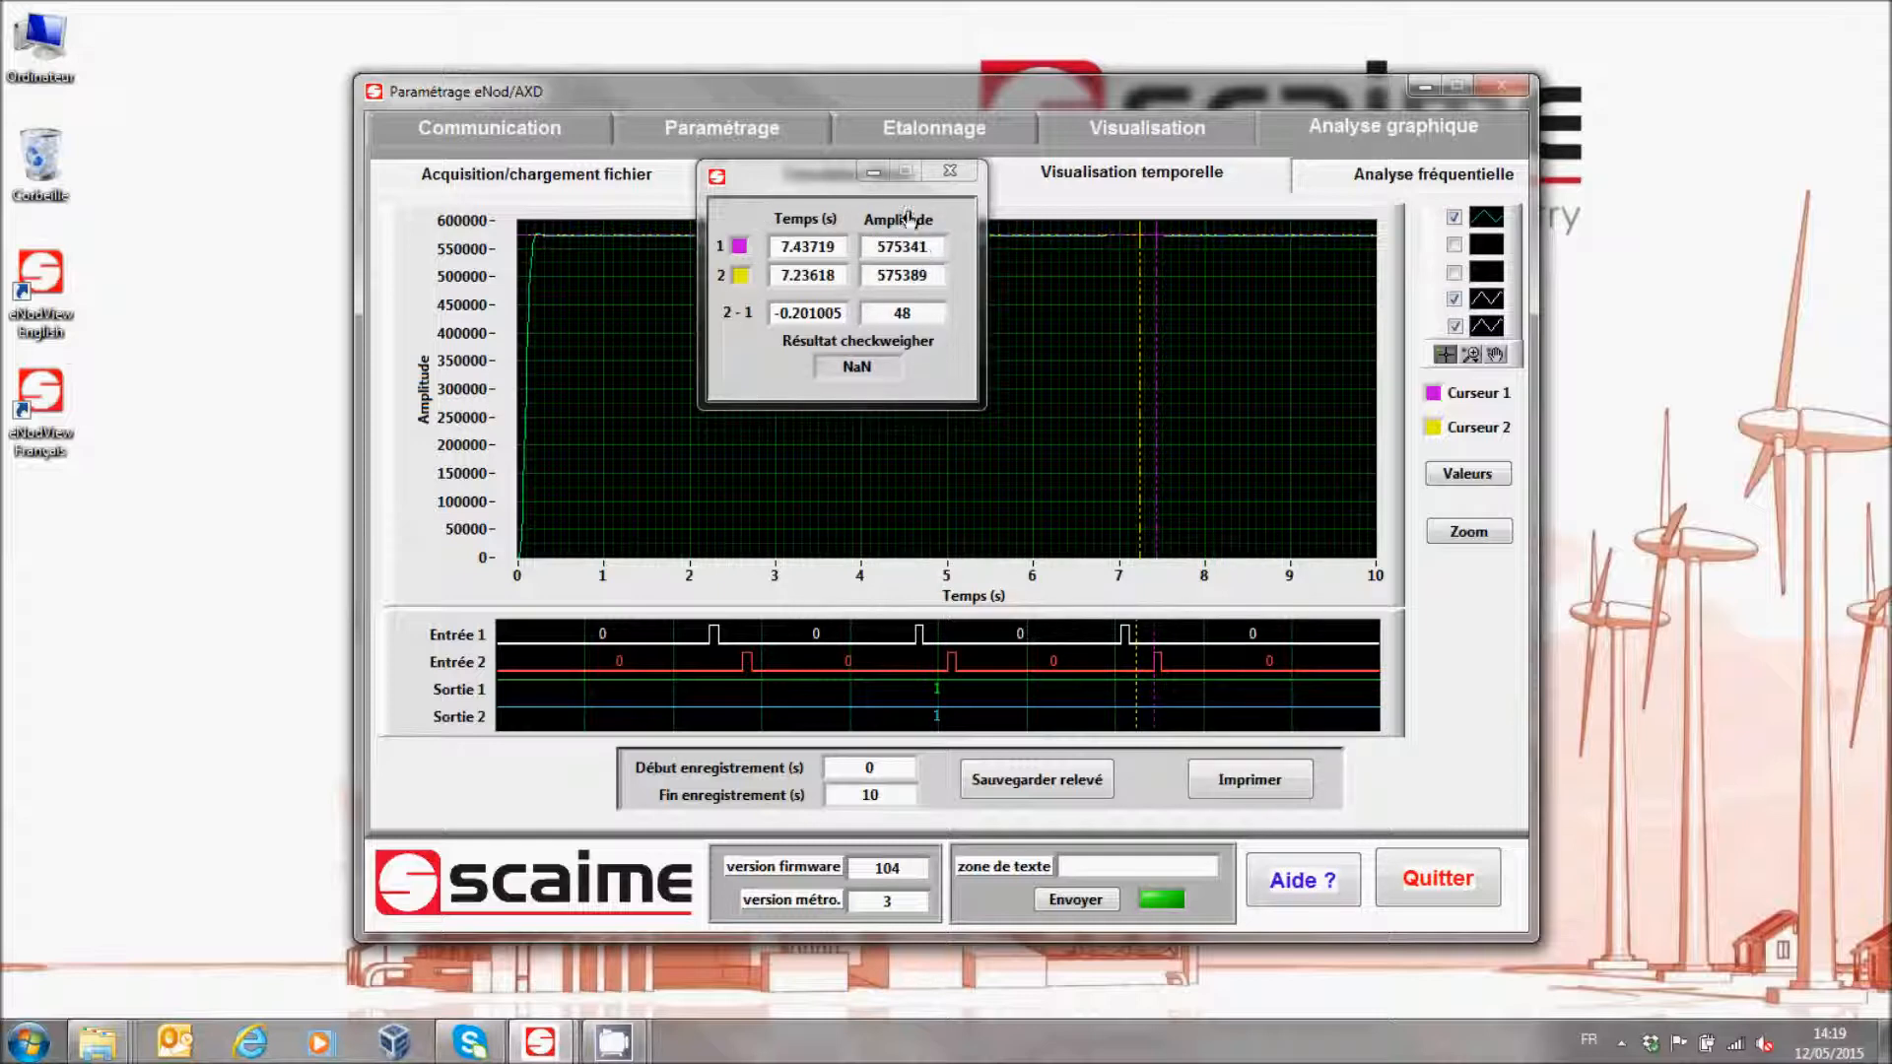
pyautogui.click(949, 170)
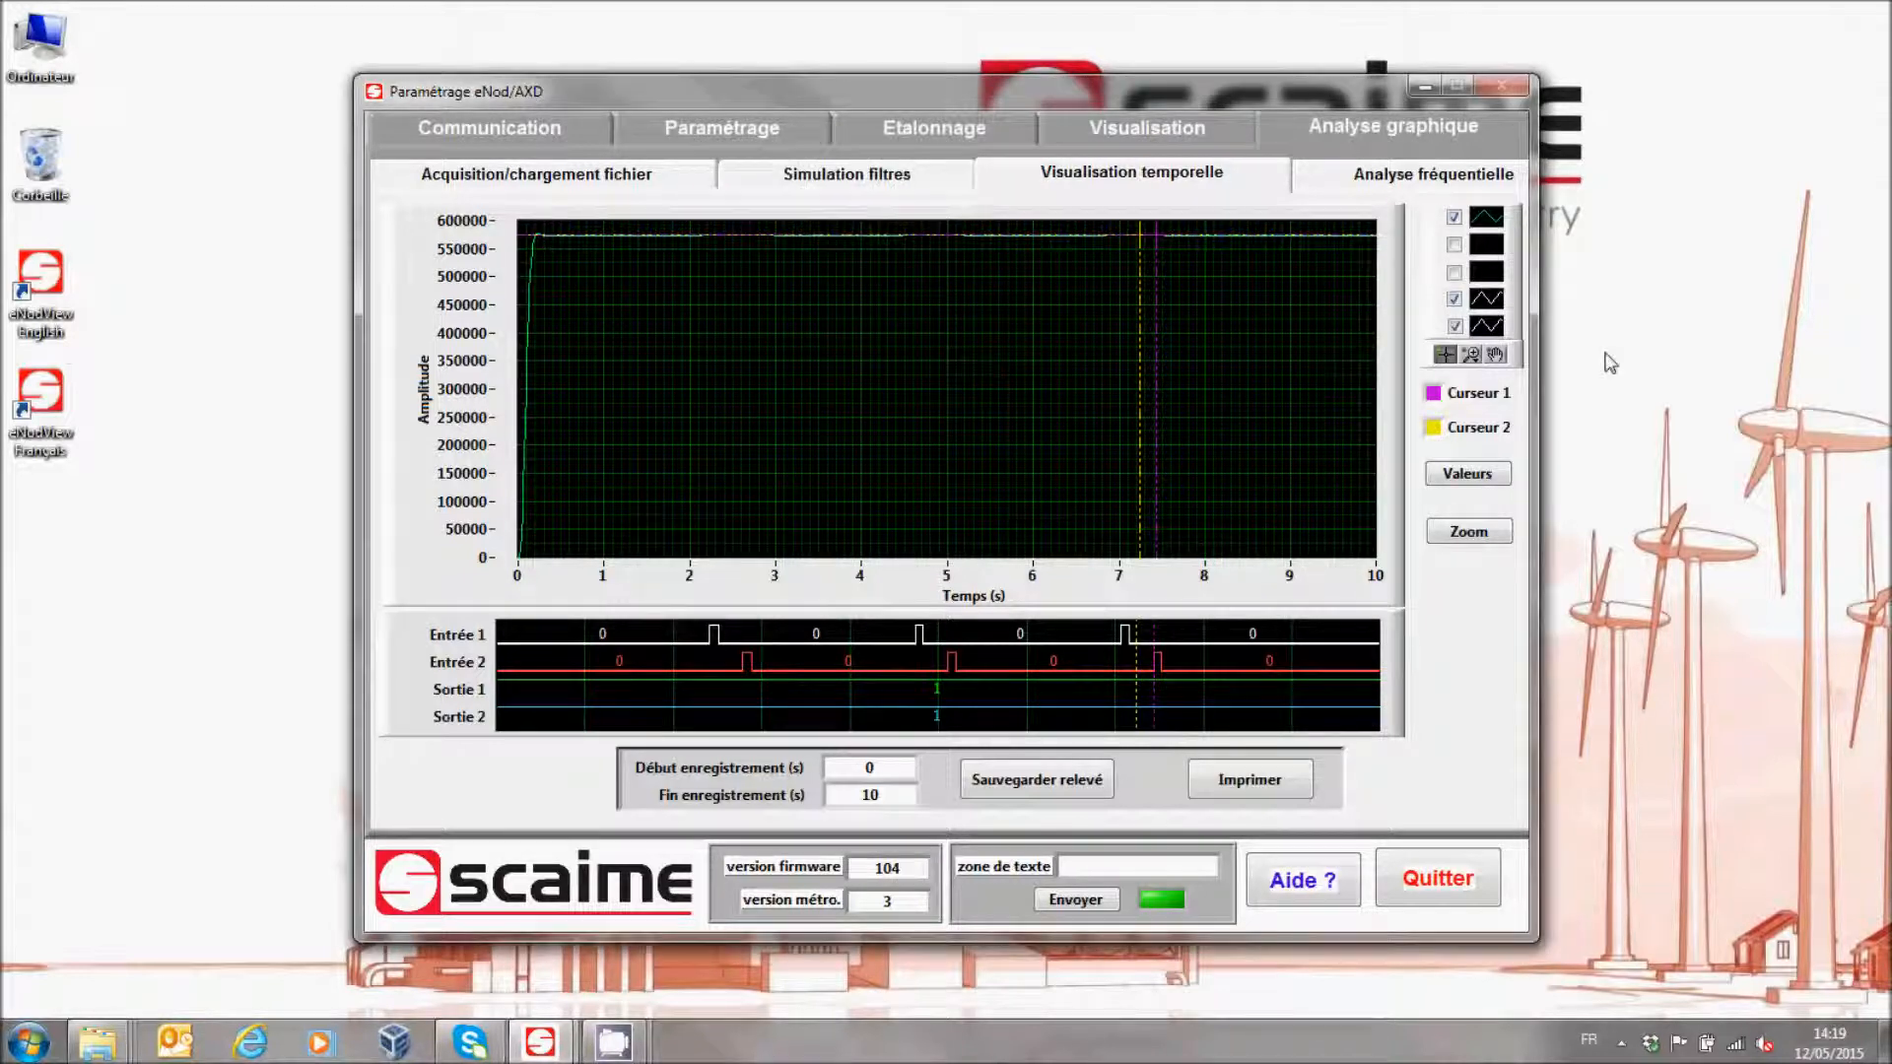
# Zoom the time plot on the area around the two cursors at the third weighing
pyautogui.click(1469, 356)
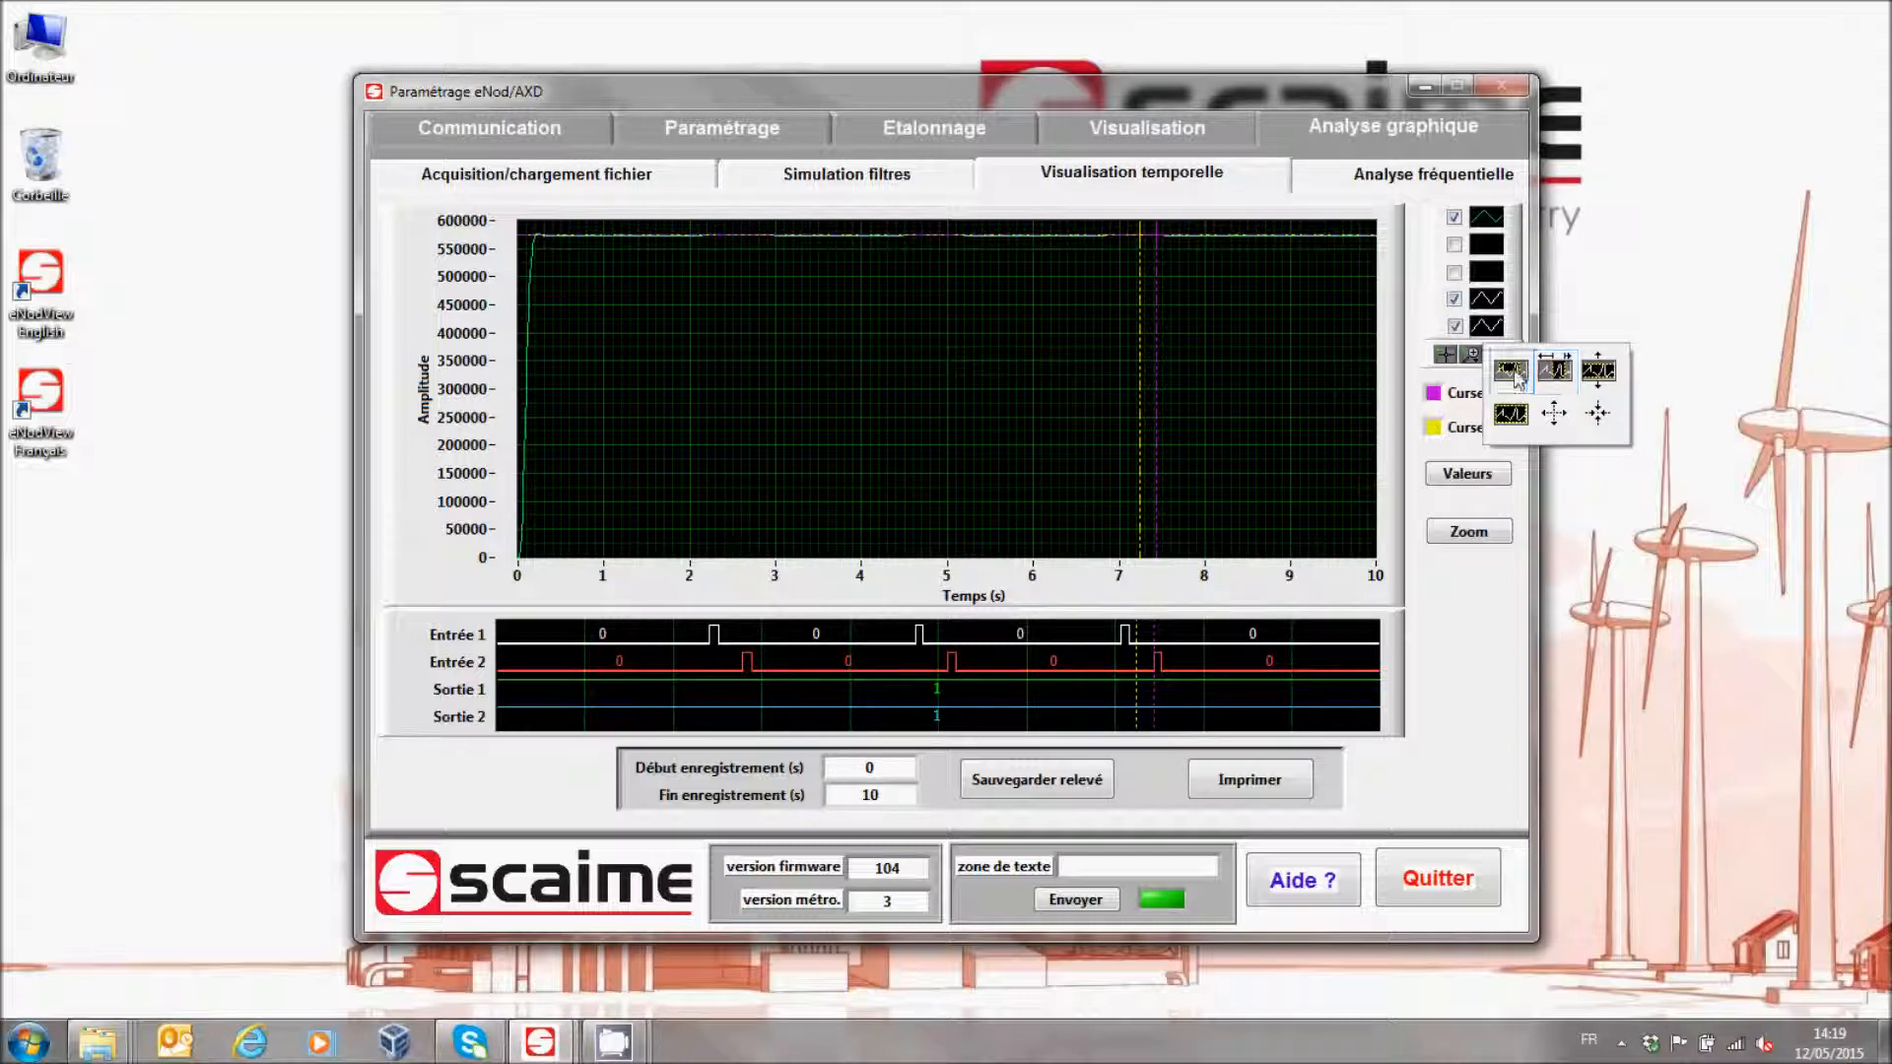
pyautogui.click(1530, 384)
pyautogui.moveTo(1082, 264); pyautogui.dragTo(1185, 222)
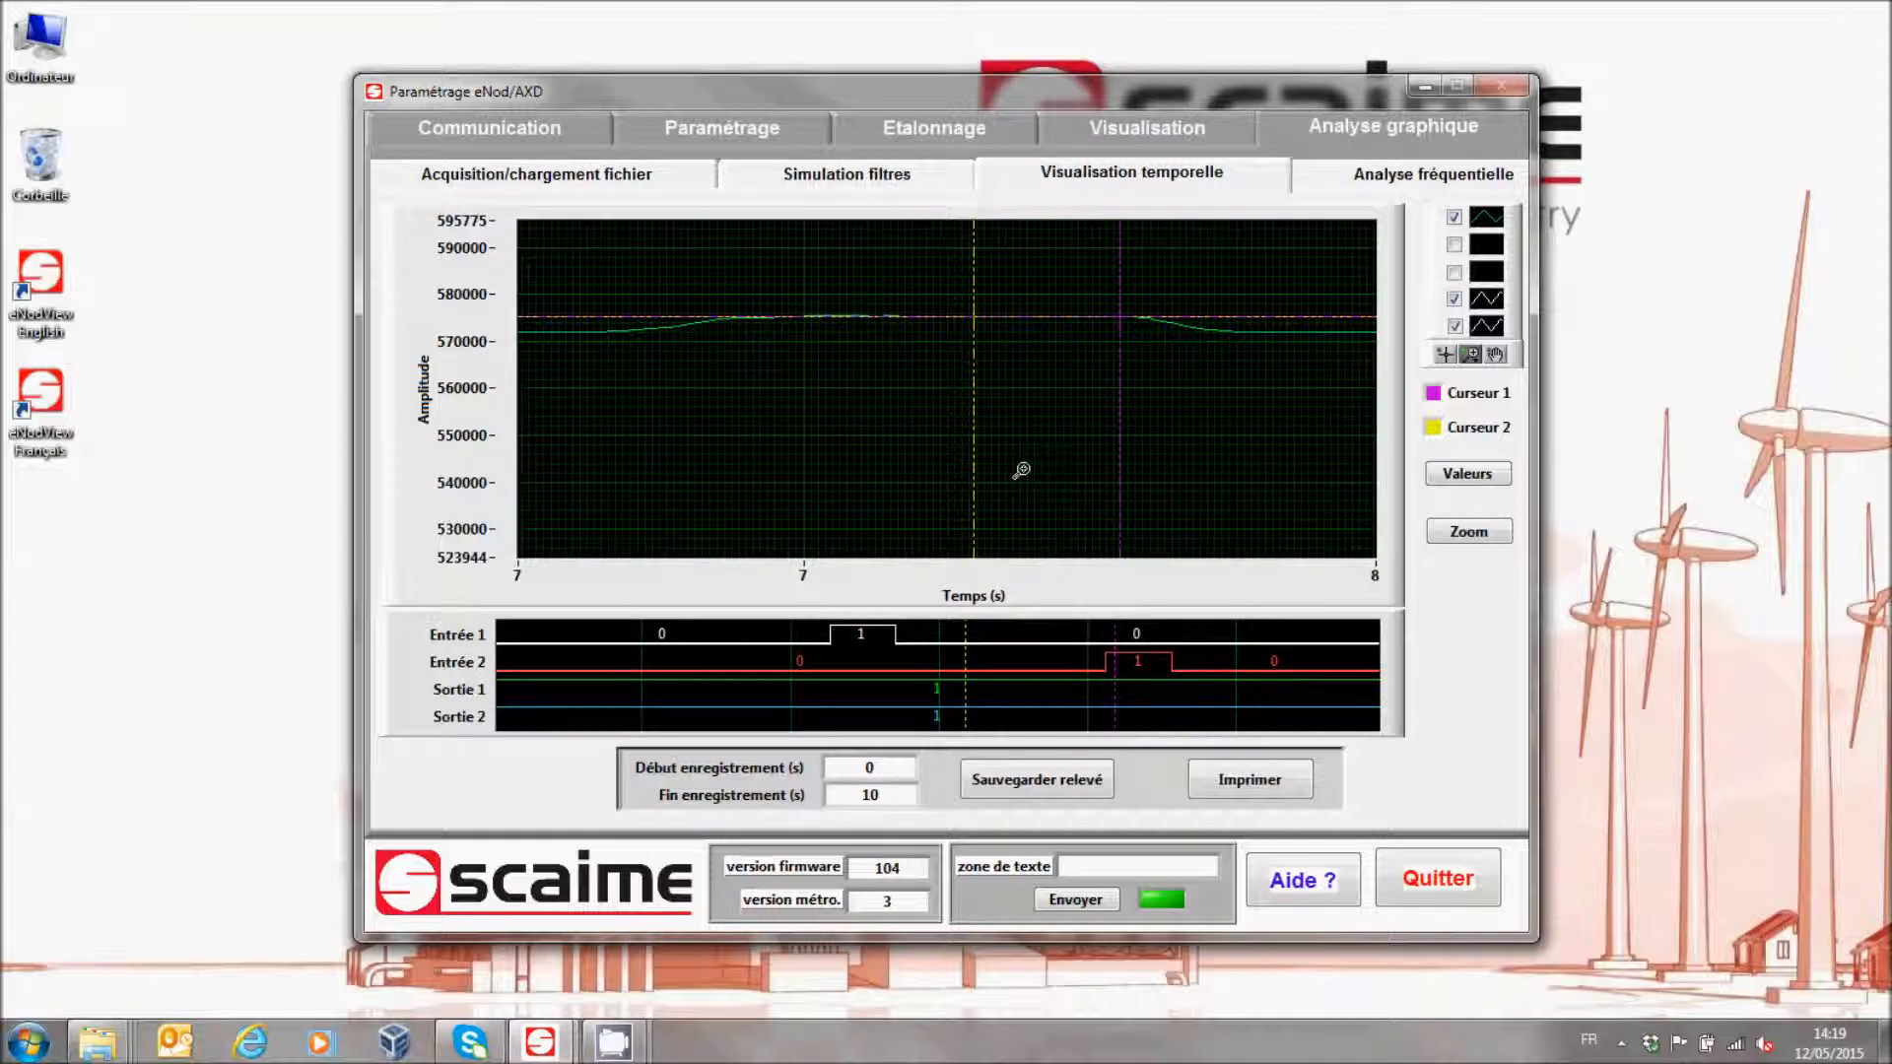
# Measure the checkweigher result on the plateau with cursor 1 at about 7.23 s and cursor 2 at about 7.45 s, moving the values window aside
pyautogui.click(1443, 354)
pyautogui.moveTo(1111, 417); pyautogui.dragTo(1124, 464)
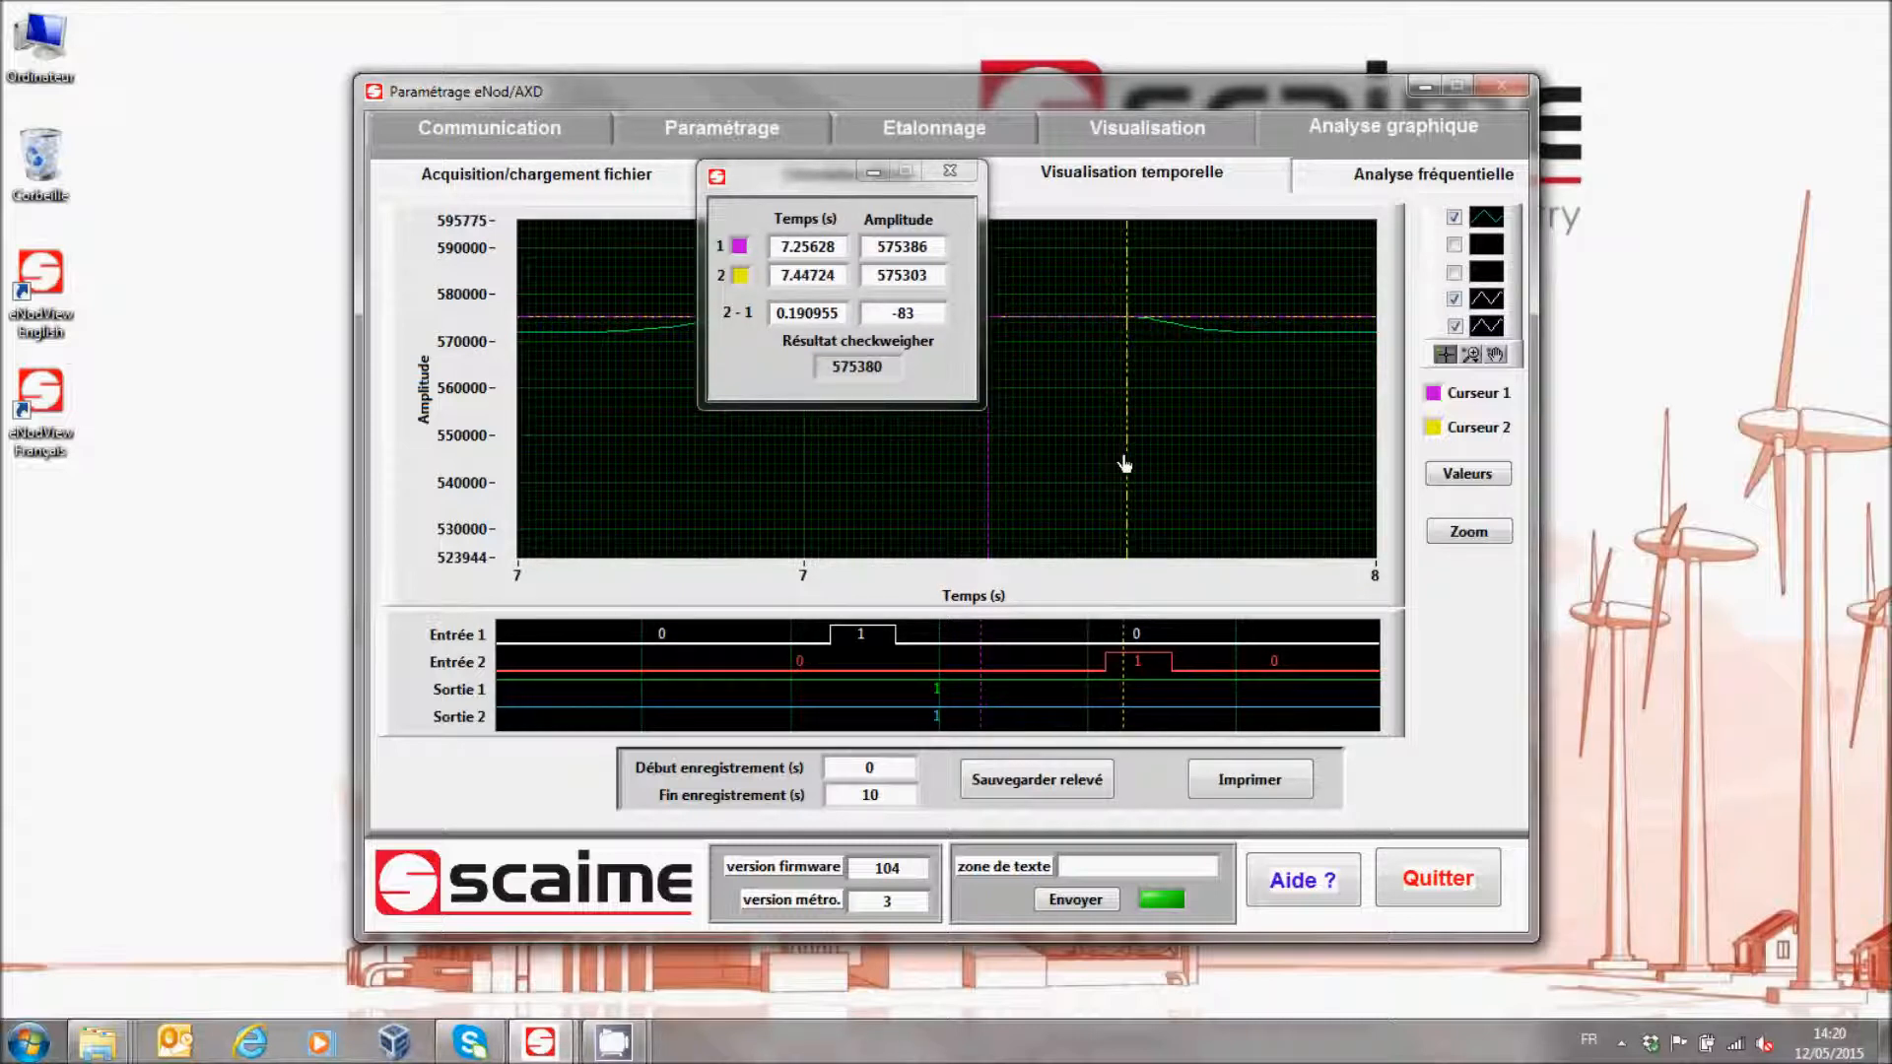
pyautogui.moveTo(783, 172); pyautogui.dragTo(509, 306)
pyautogui.moveTo(986, 426)
pyautogui.mouseDown()
pyautogui.moveTo(1124, 417)
pyautogui.moveTo(966, 418)
pyautogui.mouseUp()
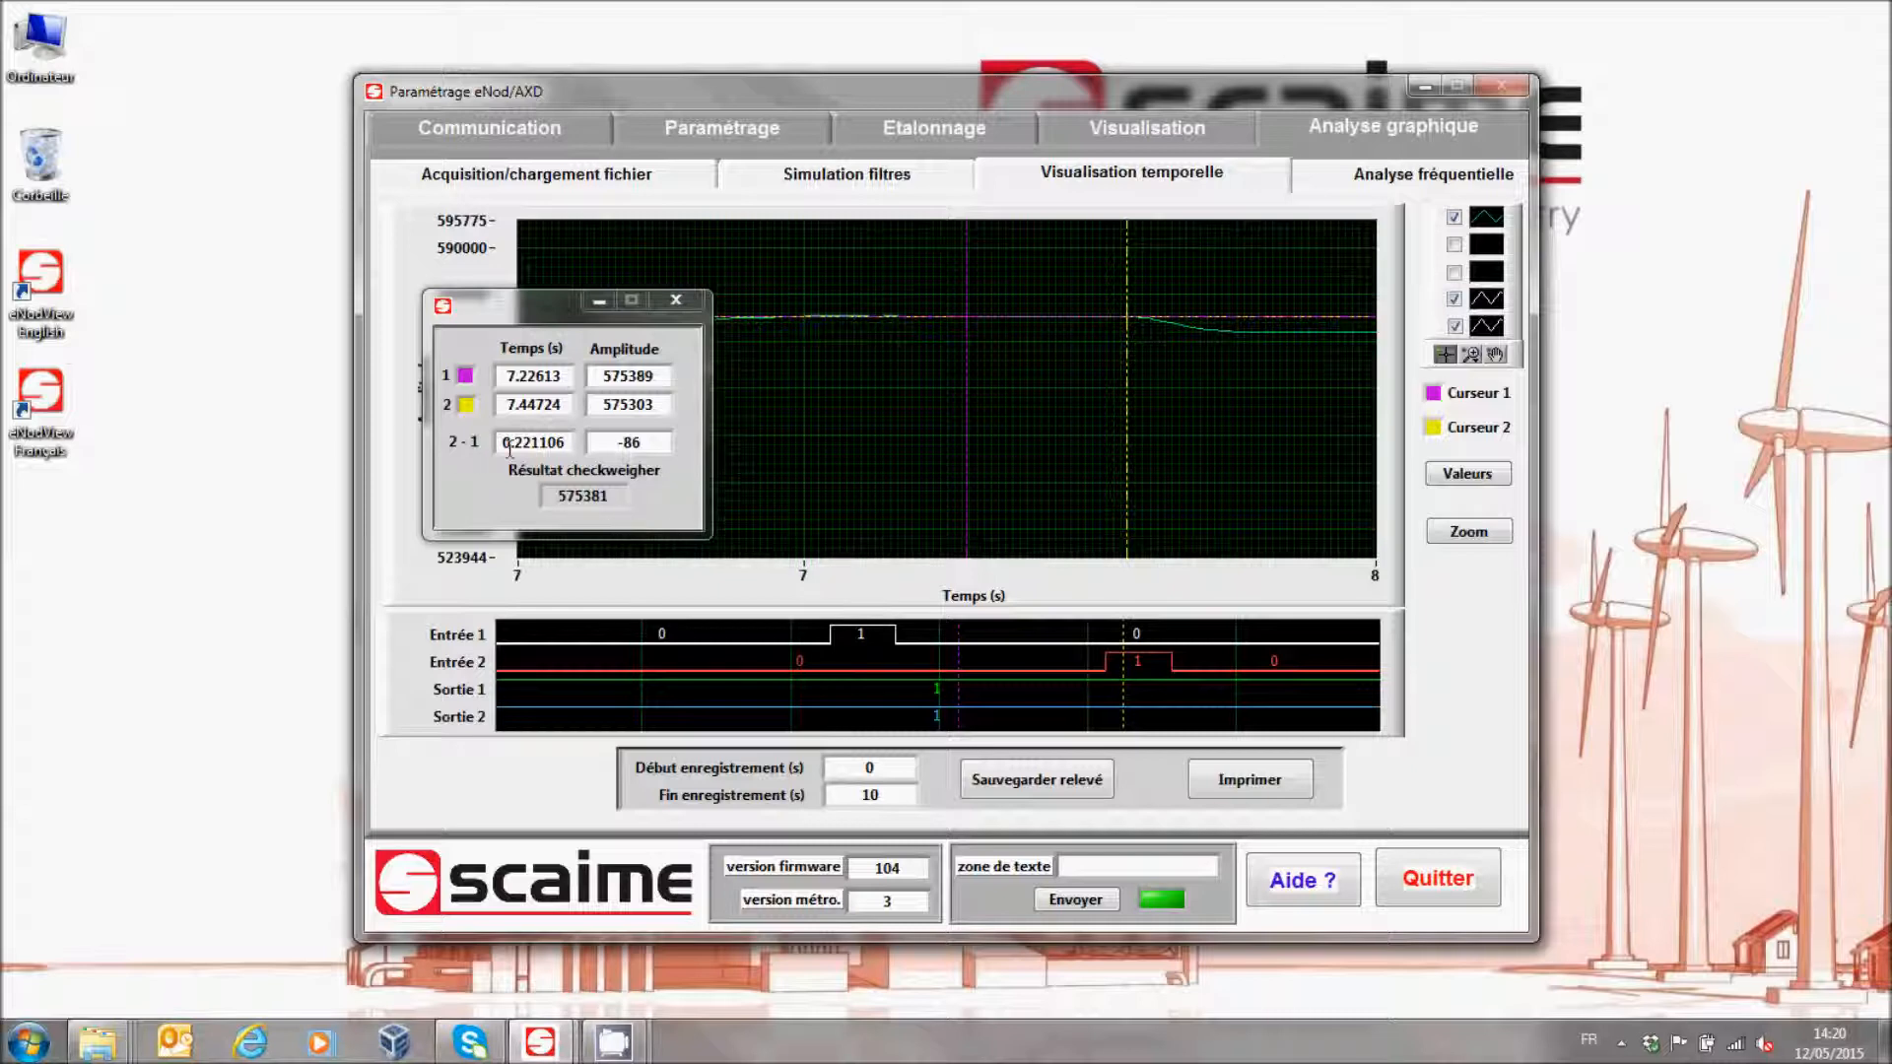
pyautogui.moveTo(540, 314); pyautogui.dragTo(392, 347)
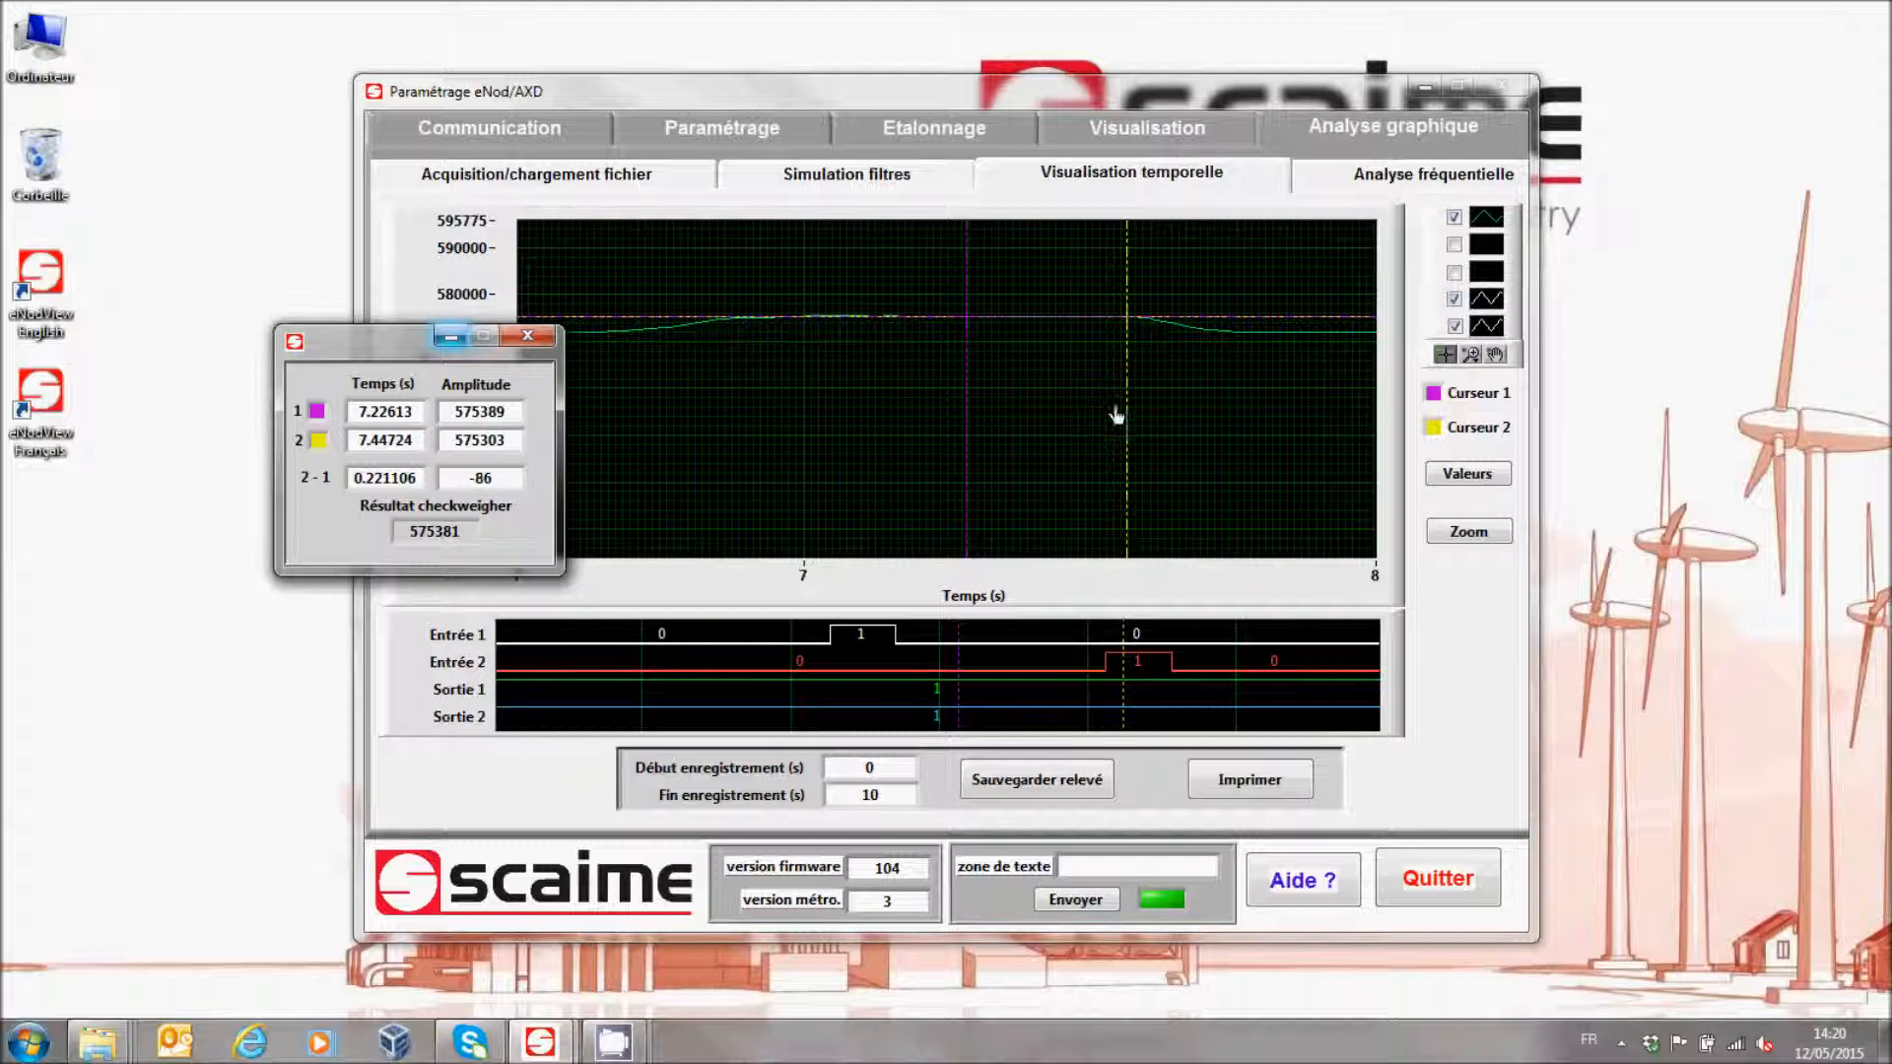
pyautogui.moveTo(1128, 405); pyautogui.dragTo(908, 402)
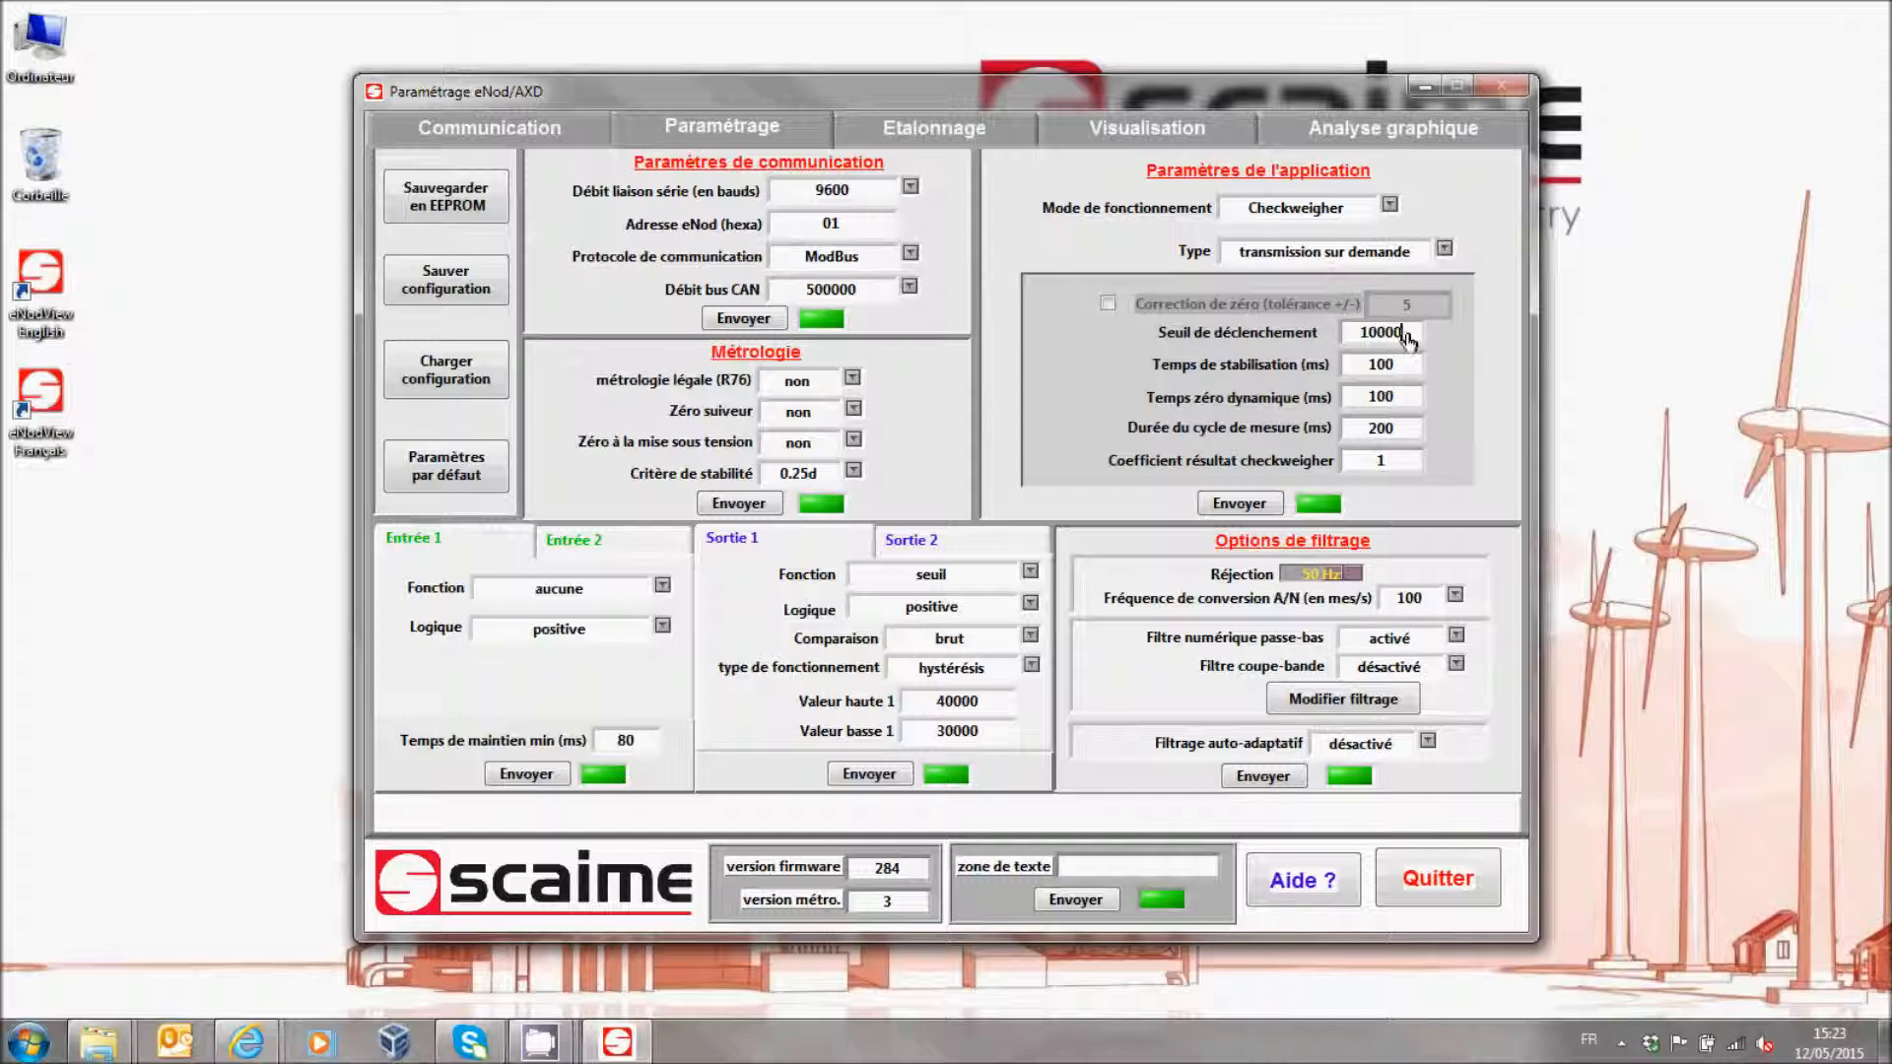
# Set the checkweigher trigger threshold to 1500, stabilisation time to 0 ms and measuring cycle duration to 220 ms, and send the parameters
pyautogui.doubleClick(1407, 340)
pyautogui.write('1500')
pyautogui.press('Tab')
pyautogui.write('0')
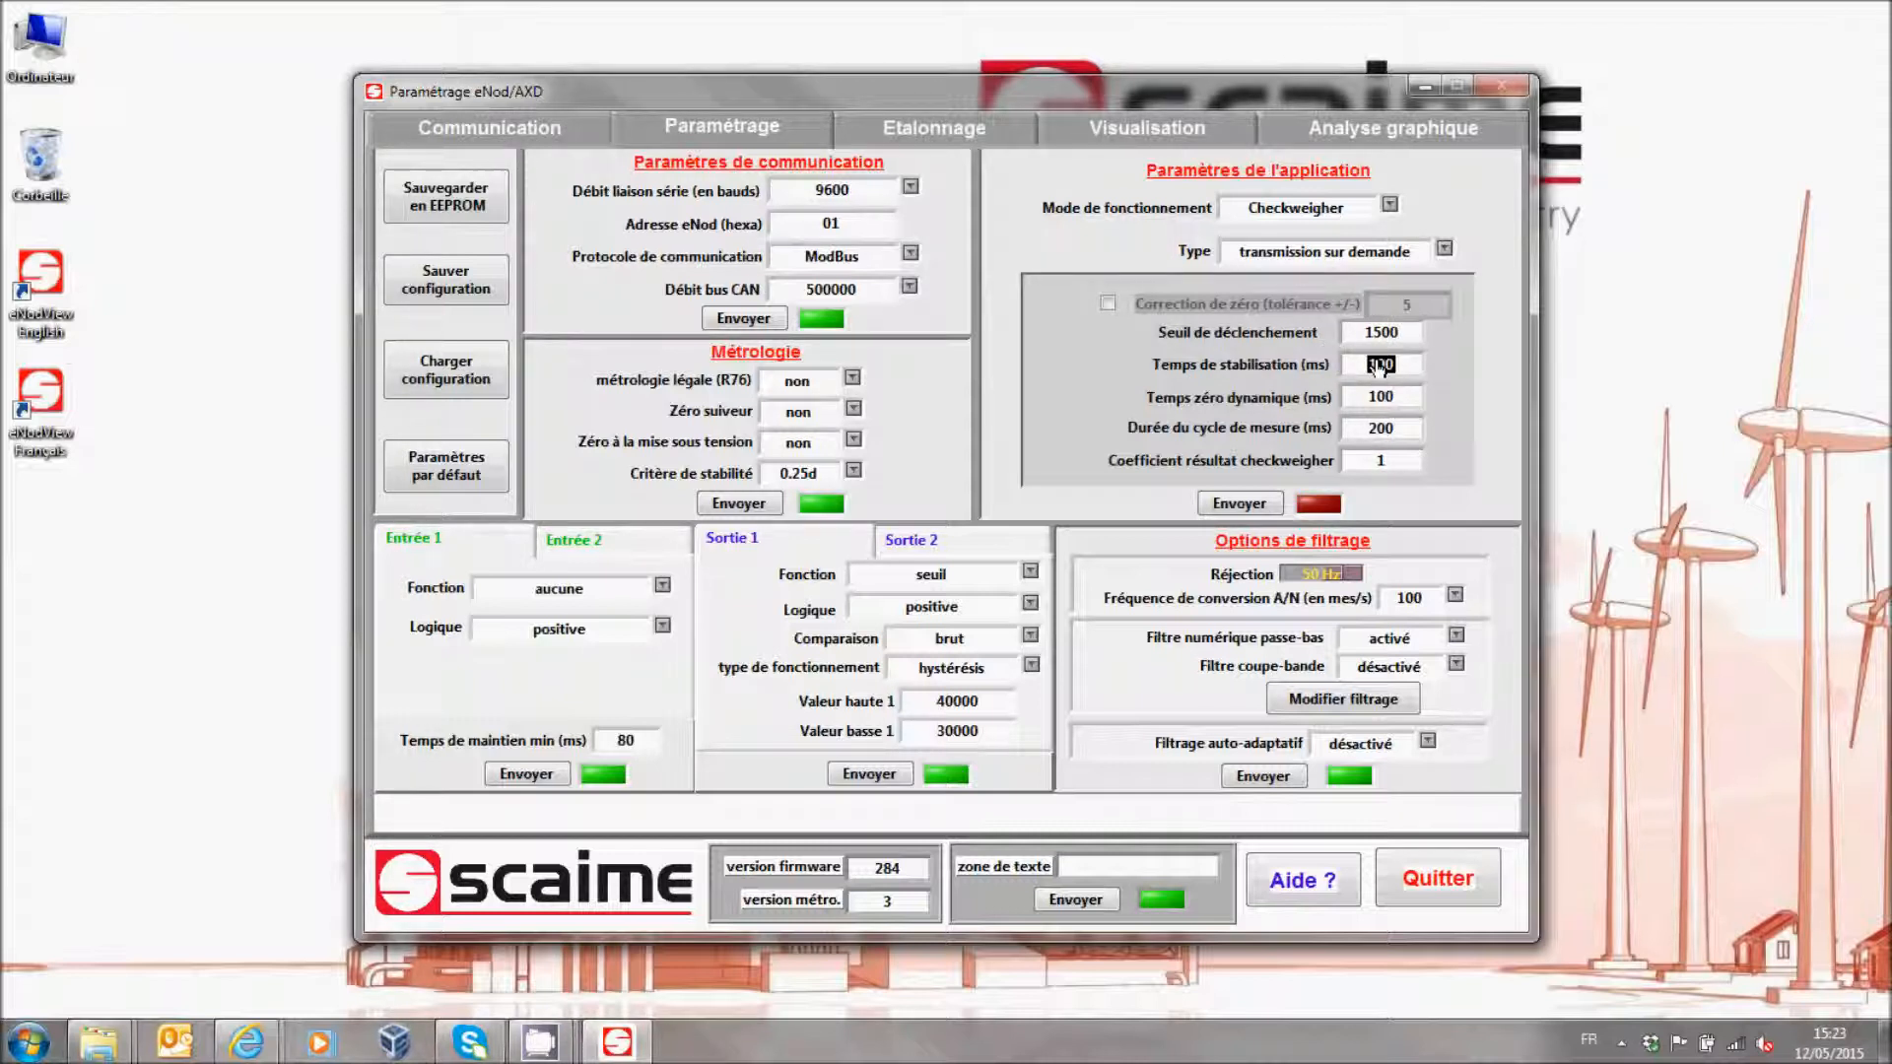
pyautogui.doubleClick(1390, 428)
pyautogui.write('220')
pyautogui.click(1240, 504)
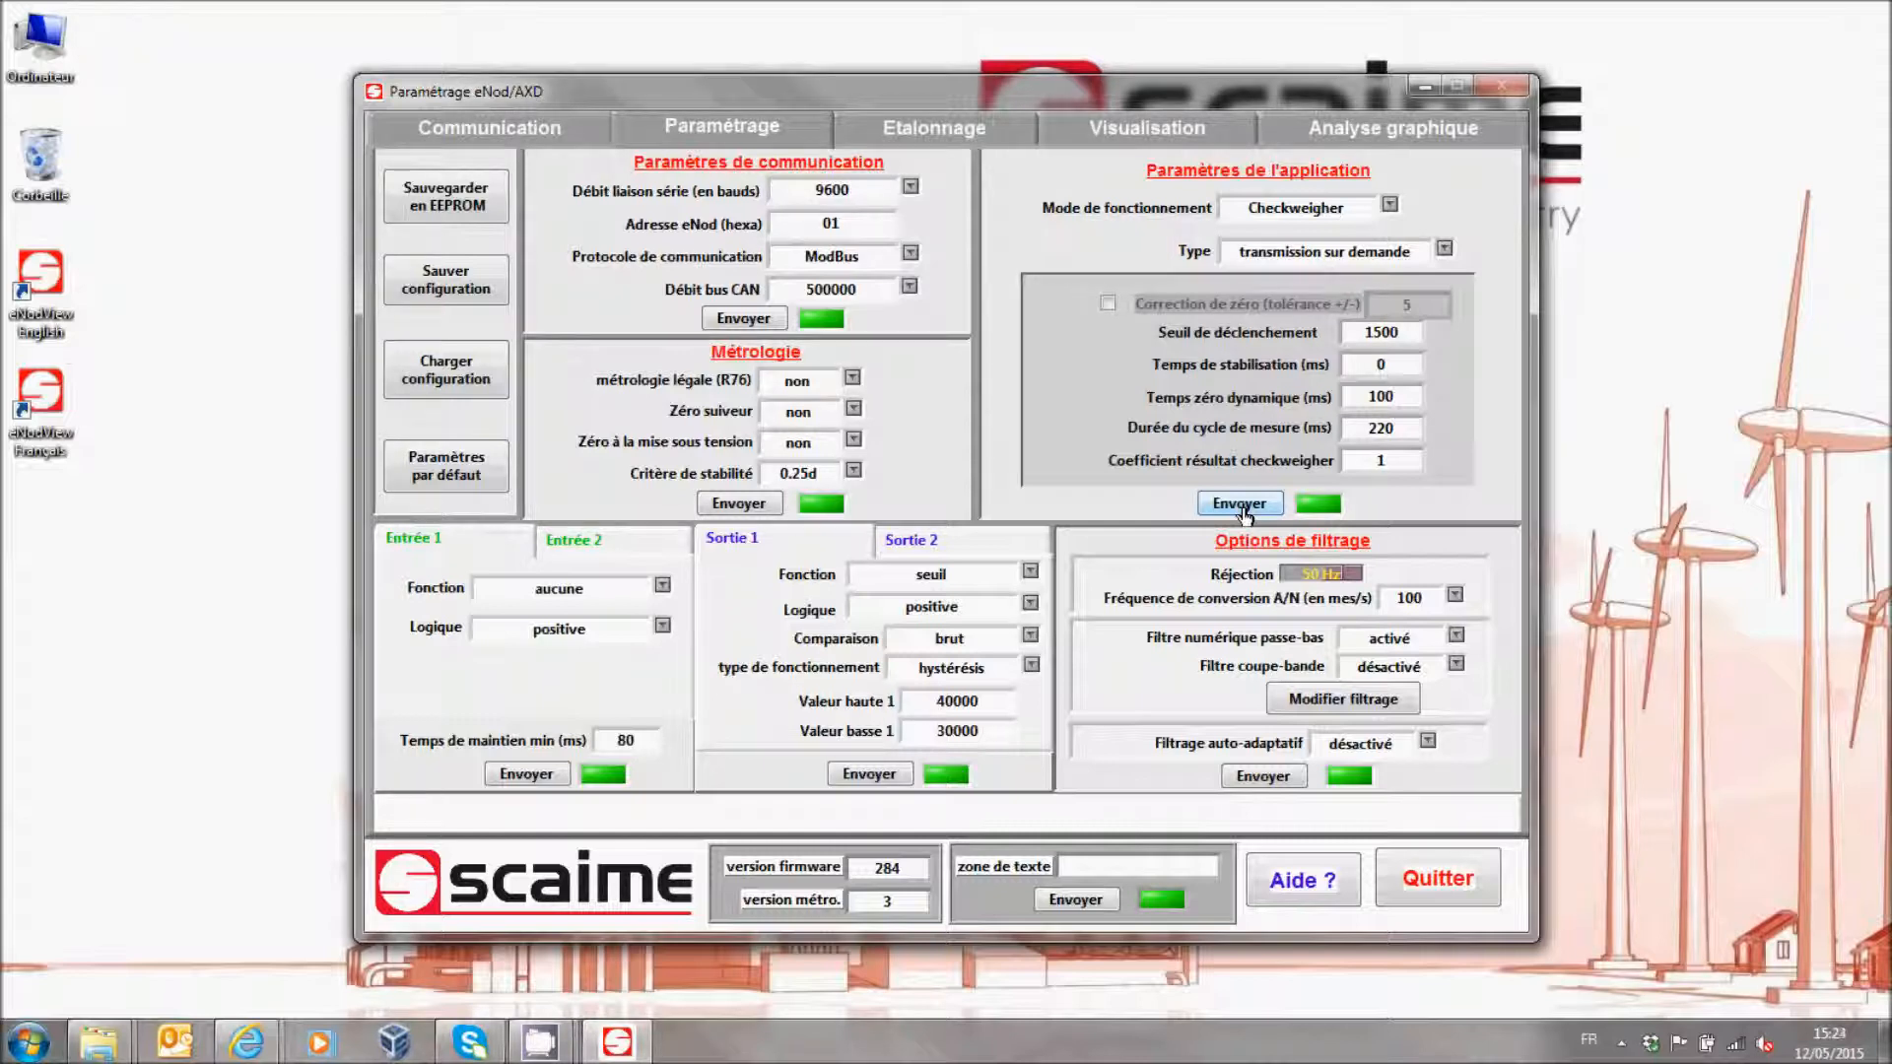
# Save the sent checkweigher parameters to the device's EEPROM and confirm the save
pyautogui.click(474, 208)
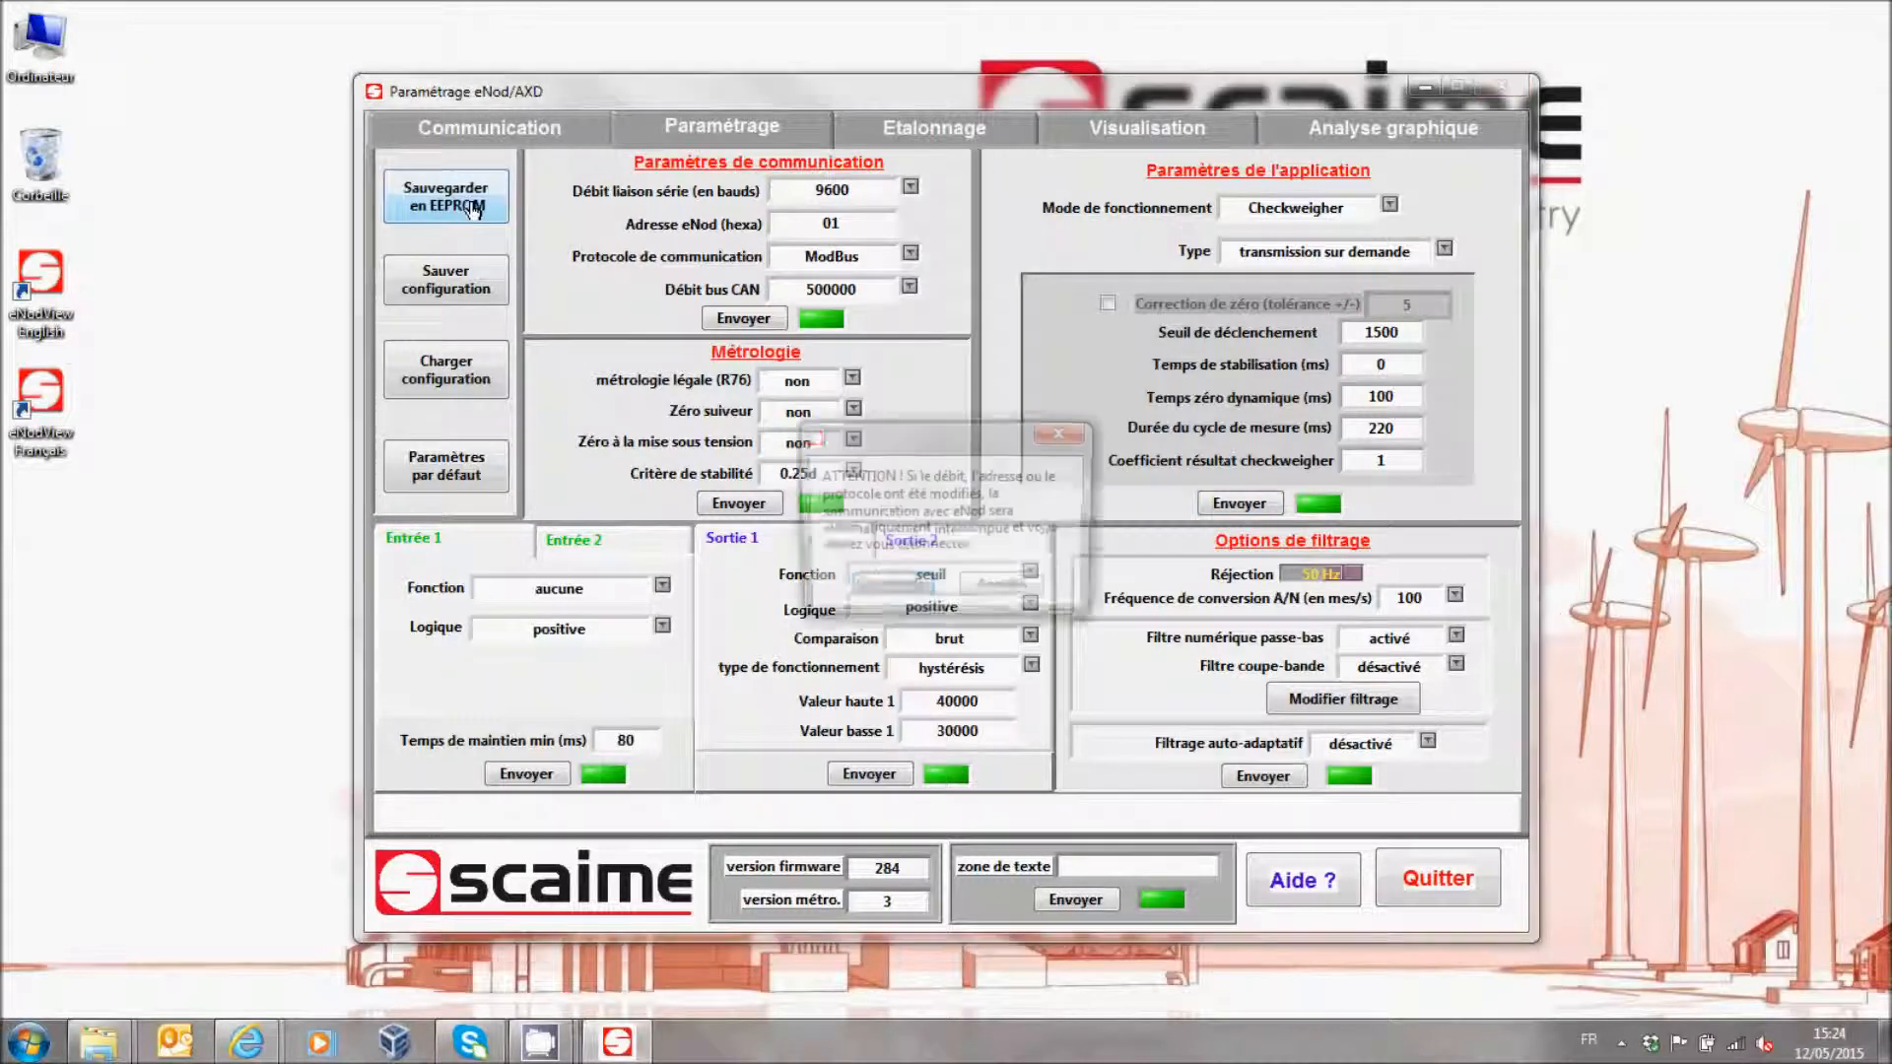
pyautogui.click(899, 593)
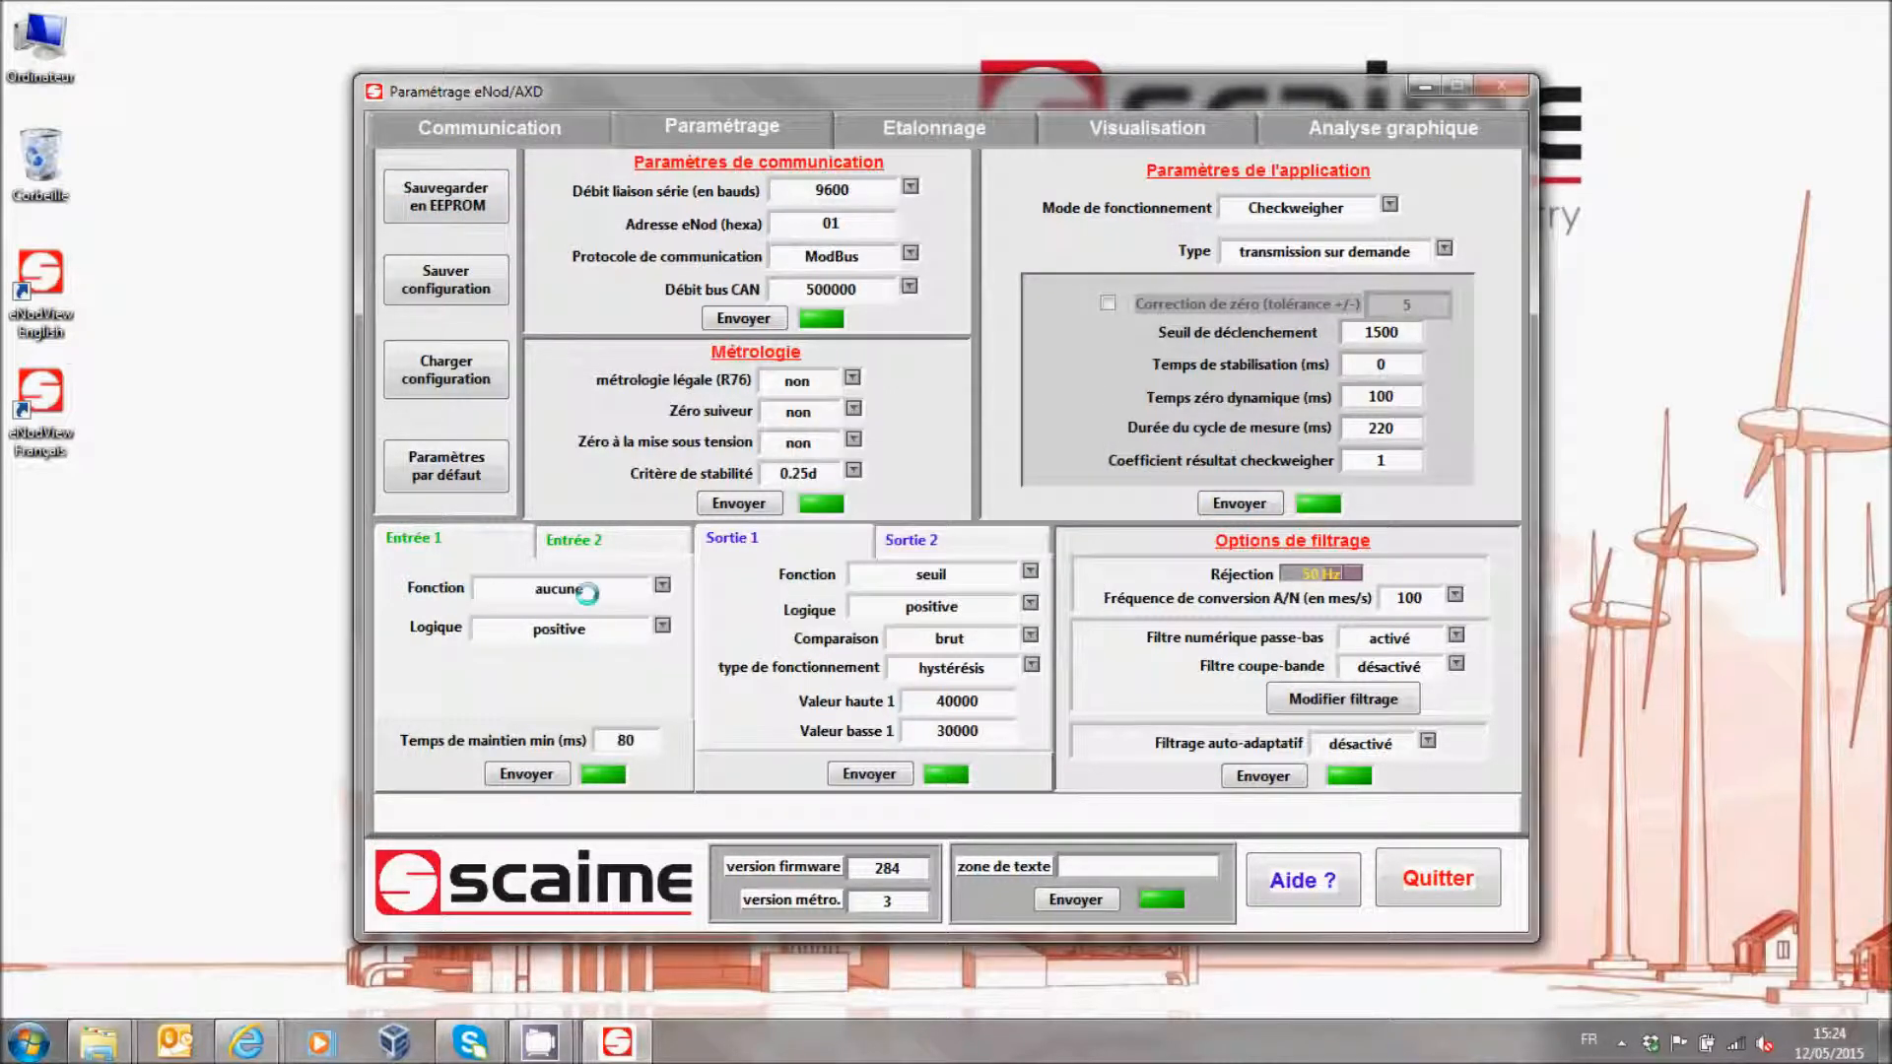
# Configure input 1 (Entrée 1) with function "départ cycle check." and "négative" logic, send it to the device and save to EEPROM
pyautogui.click(663, 587)
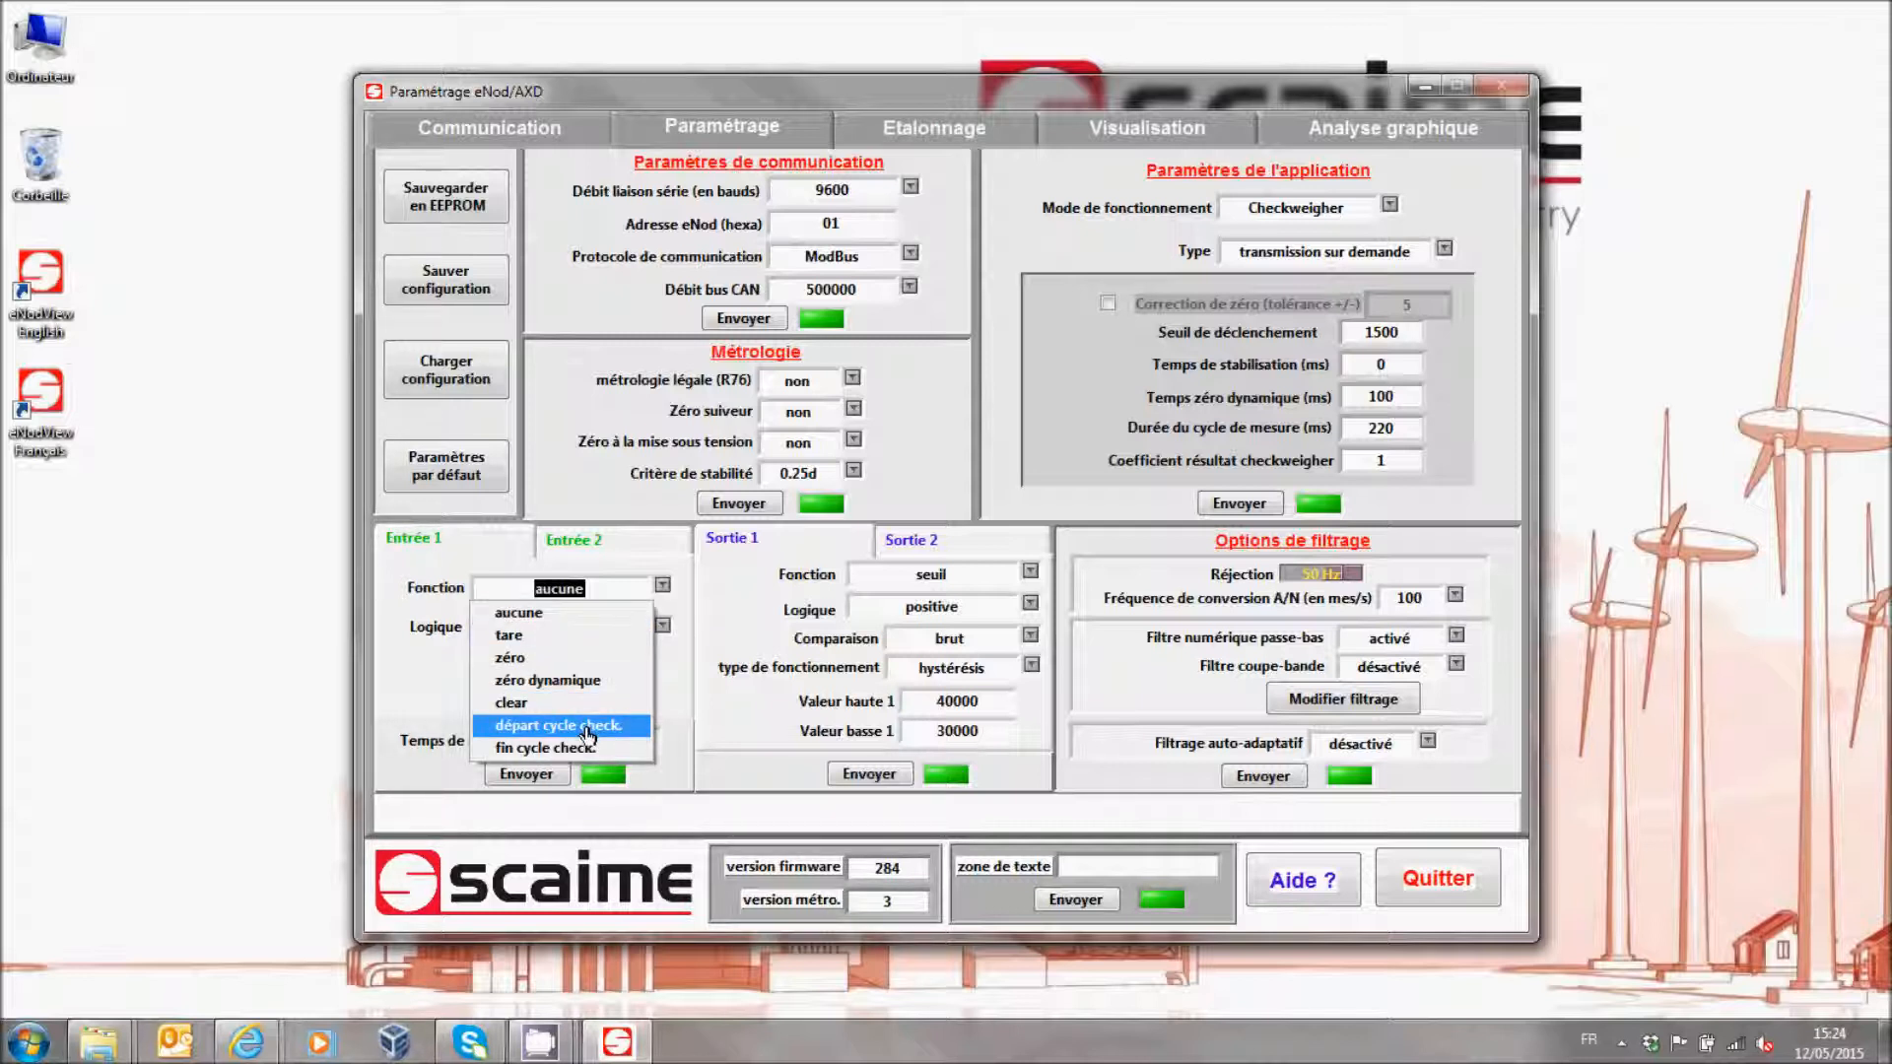
pyautogui.click(575, 733)
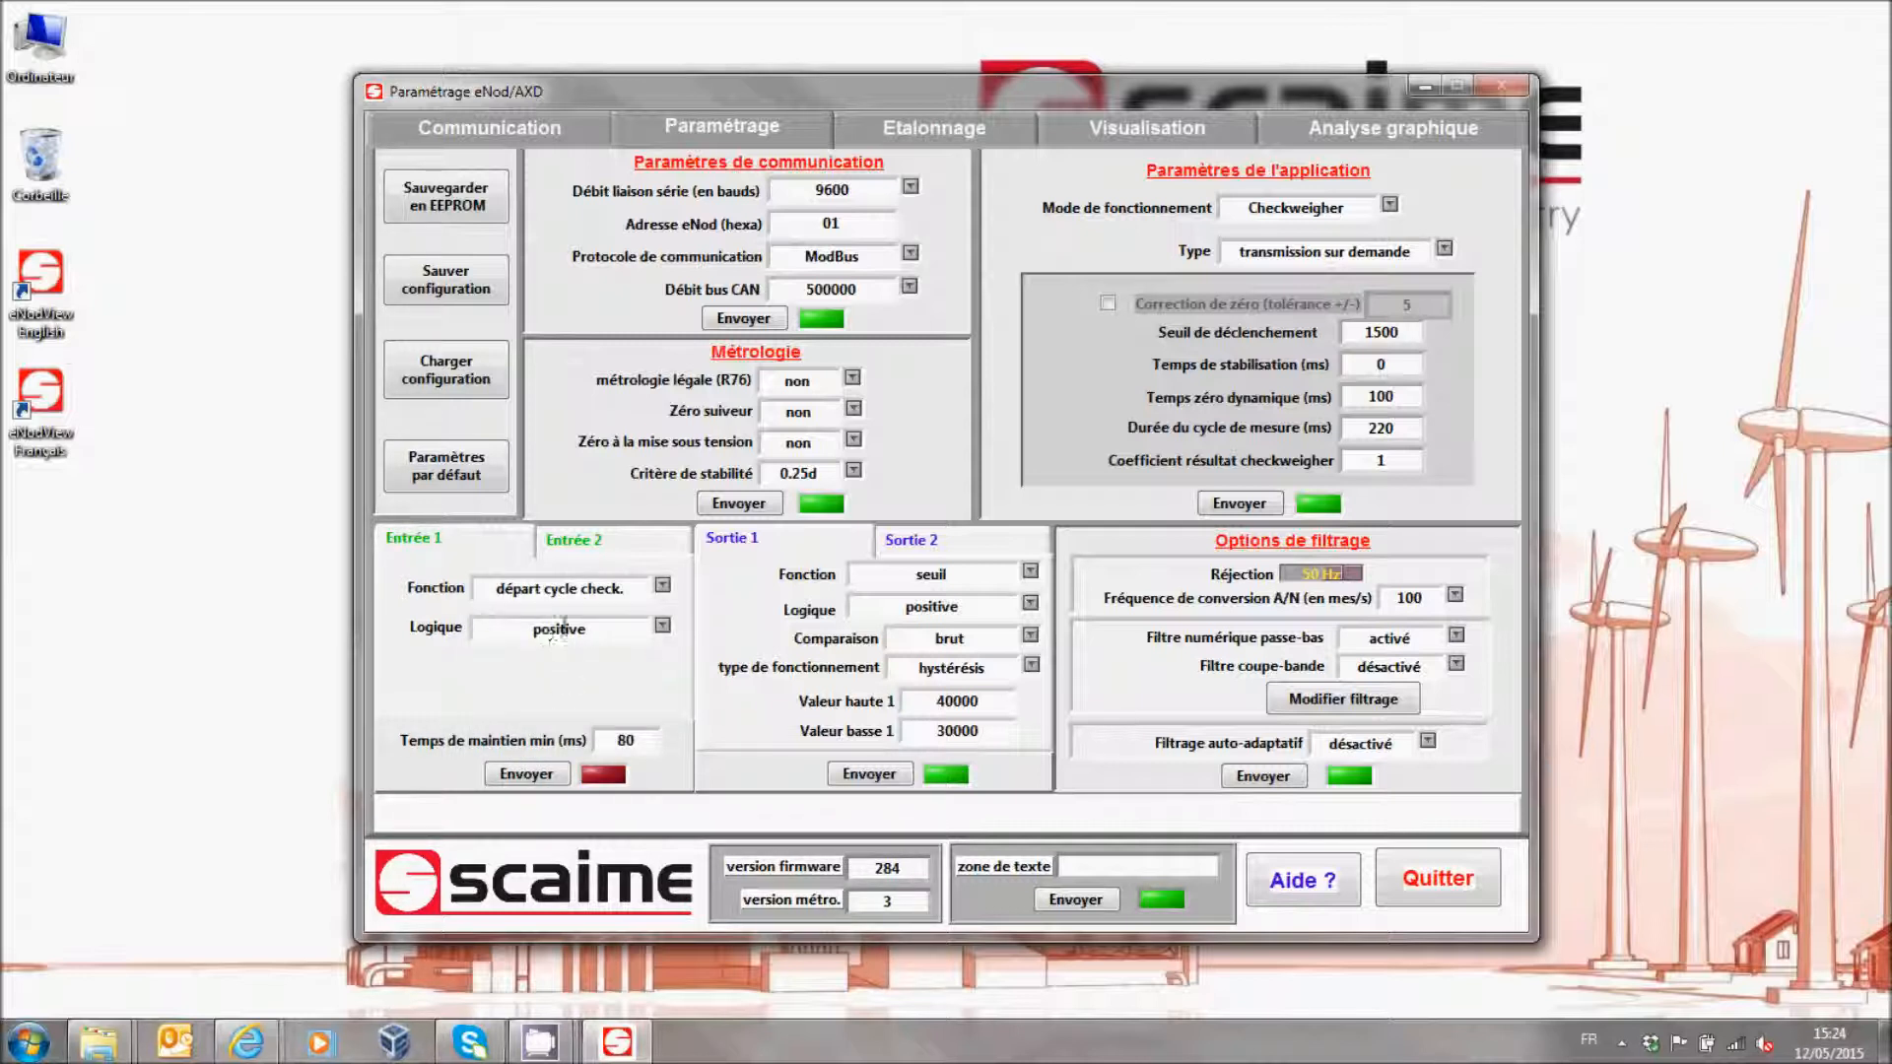
pyautogui.click(662, 627)
pyautogui.click(576, 677)
pyautogui.click(537, 776)
pyautogui.click(454, 193)
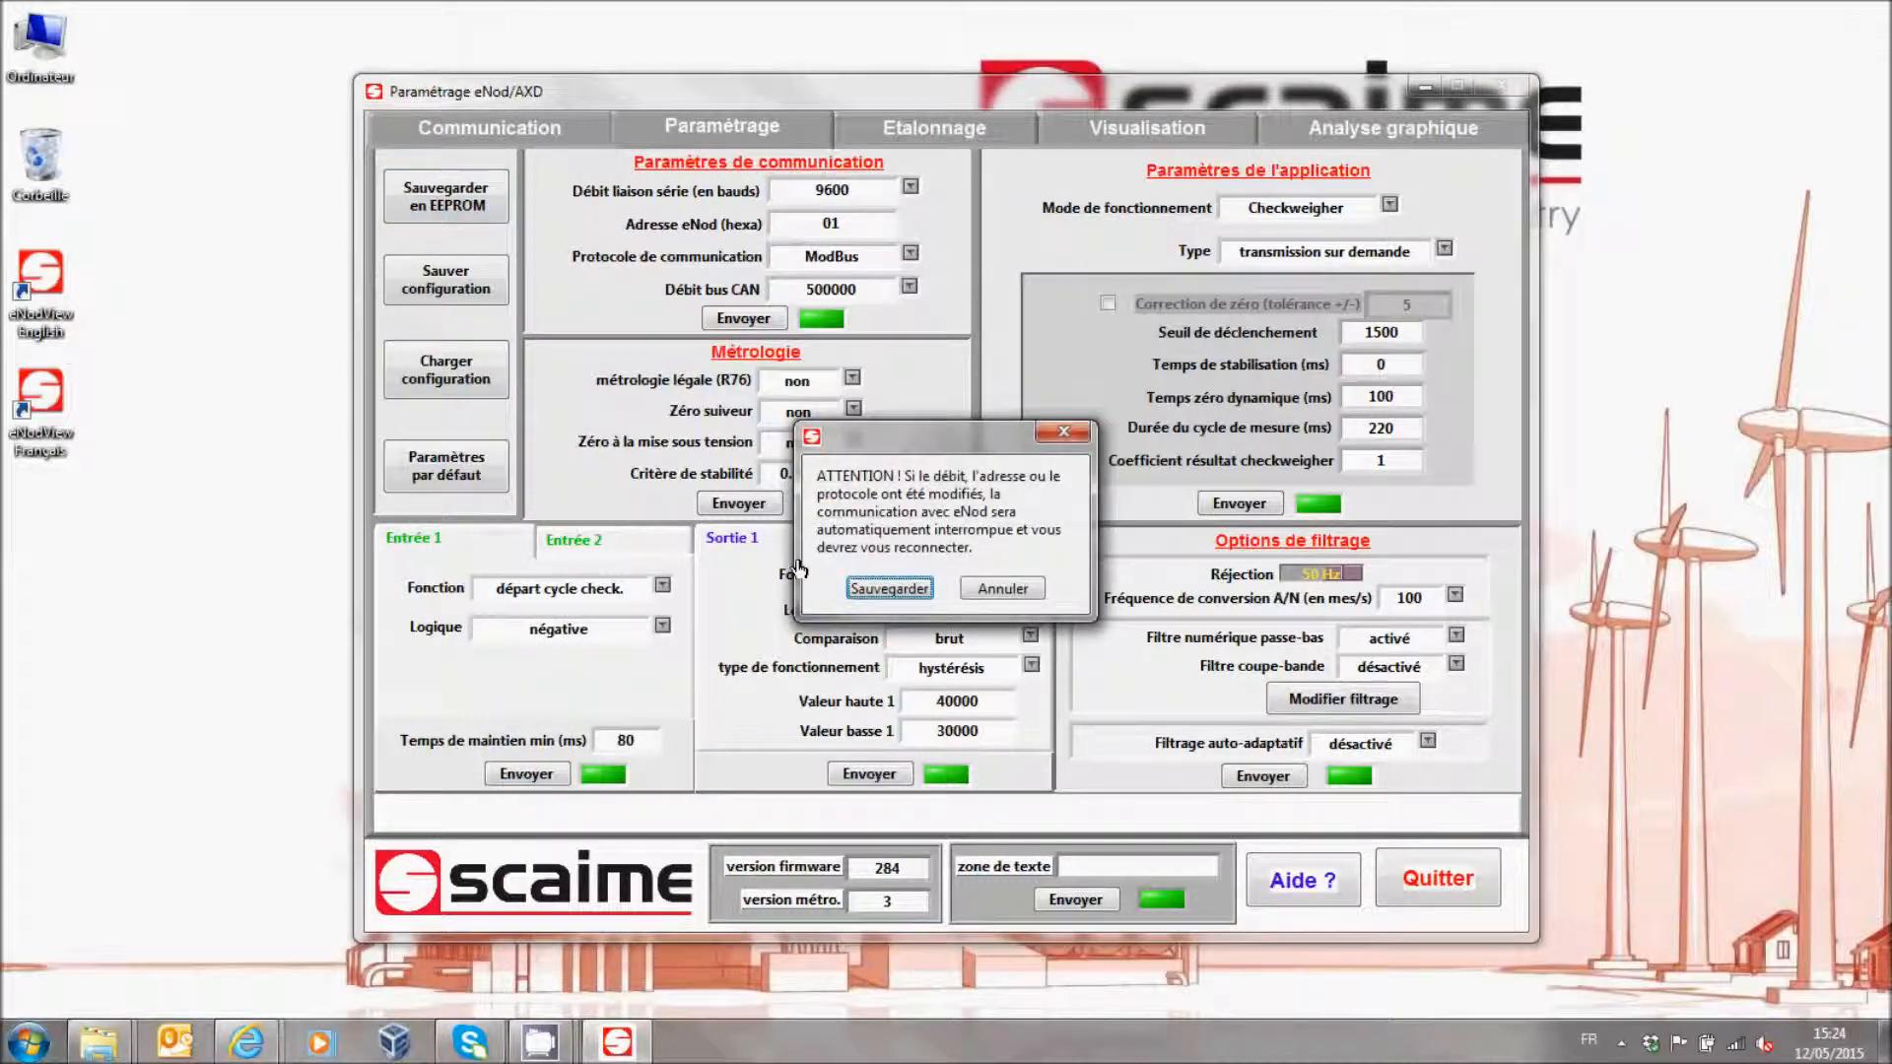
pyautogui.click(871, 591)
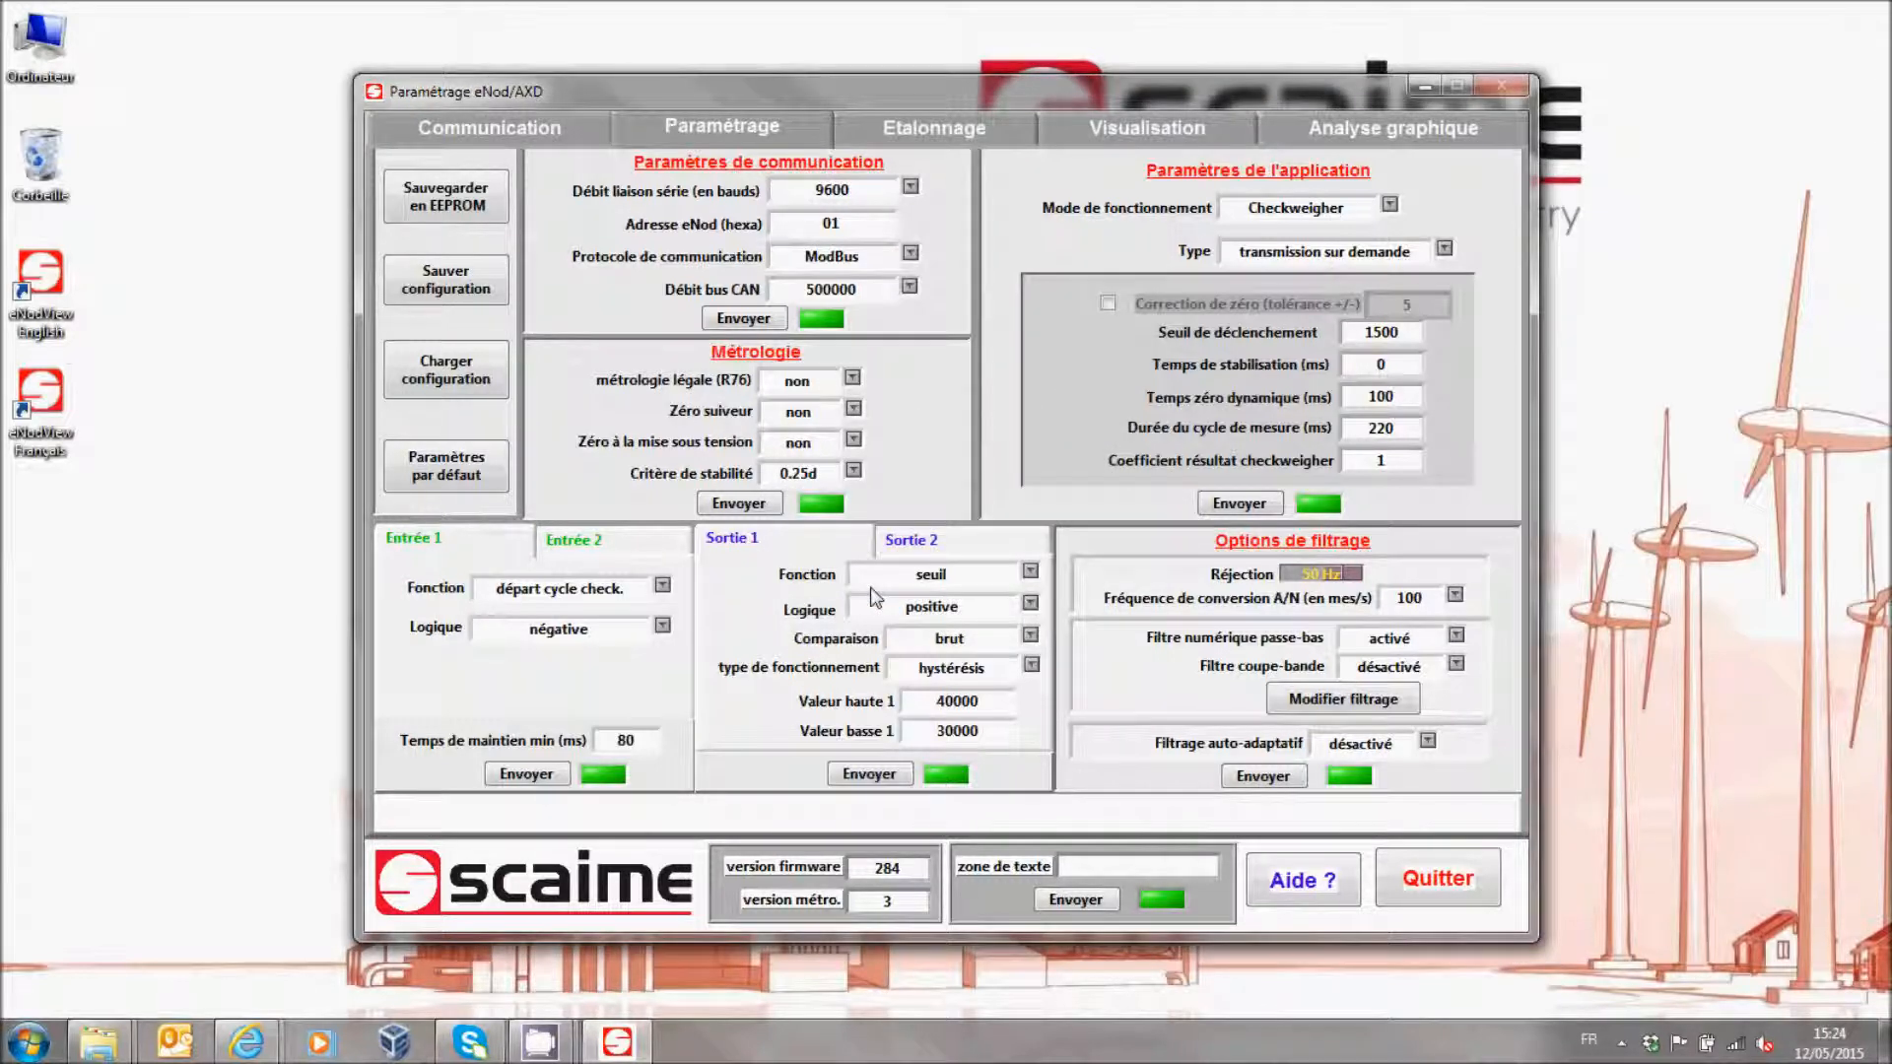